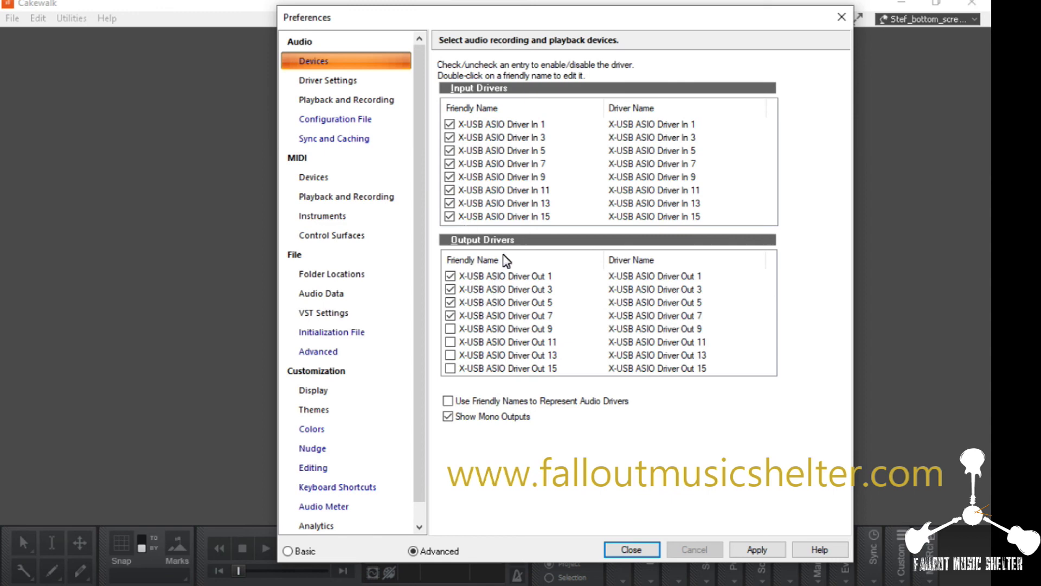
# Apply the audio device selection and set the driver mode to ASIO in the audio playback and recording preferences.
pyautogui.click(748, 549)
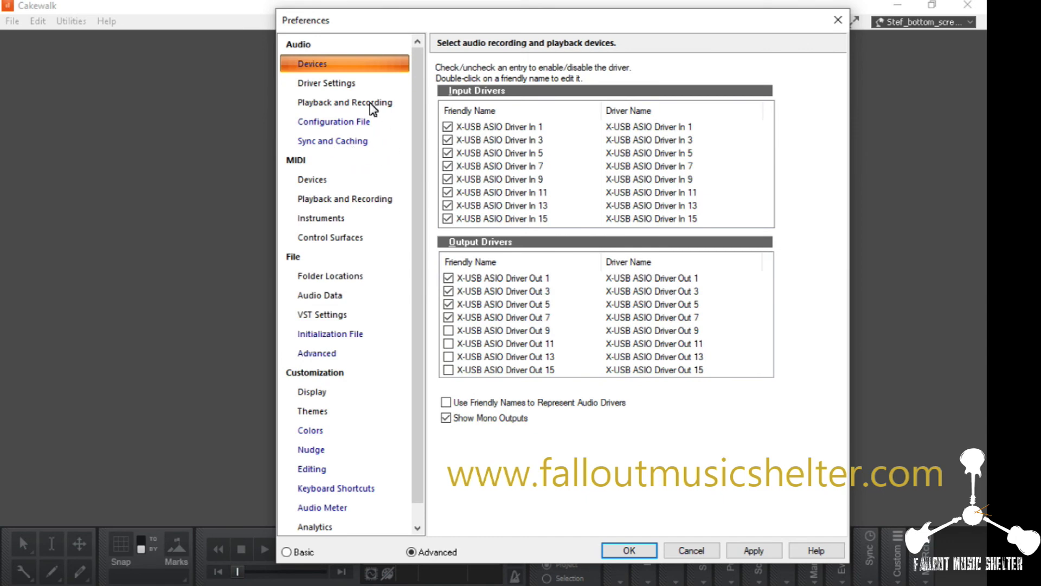
pyautogui.click(372, 103)
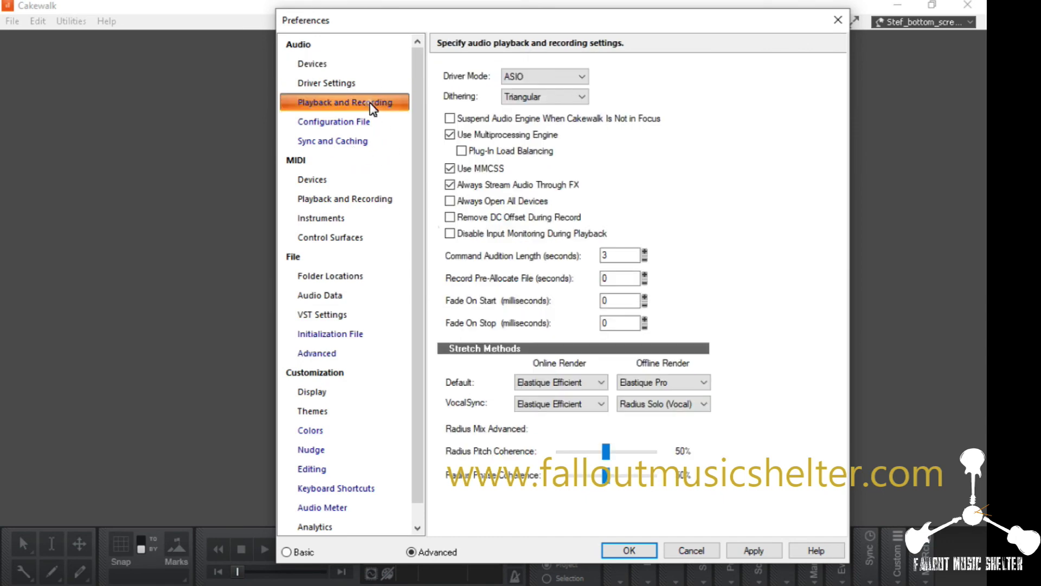
pyautogui.click(567, 87)
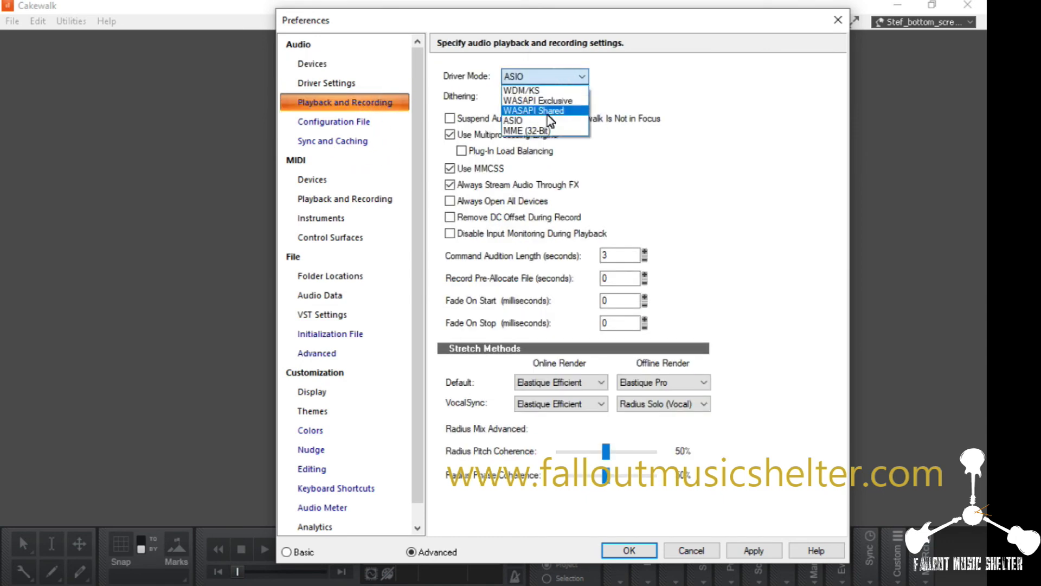
pyautogui.click(534, 121)
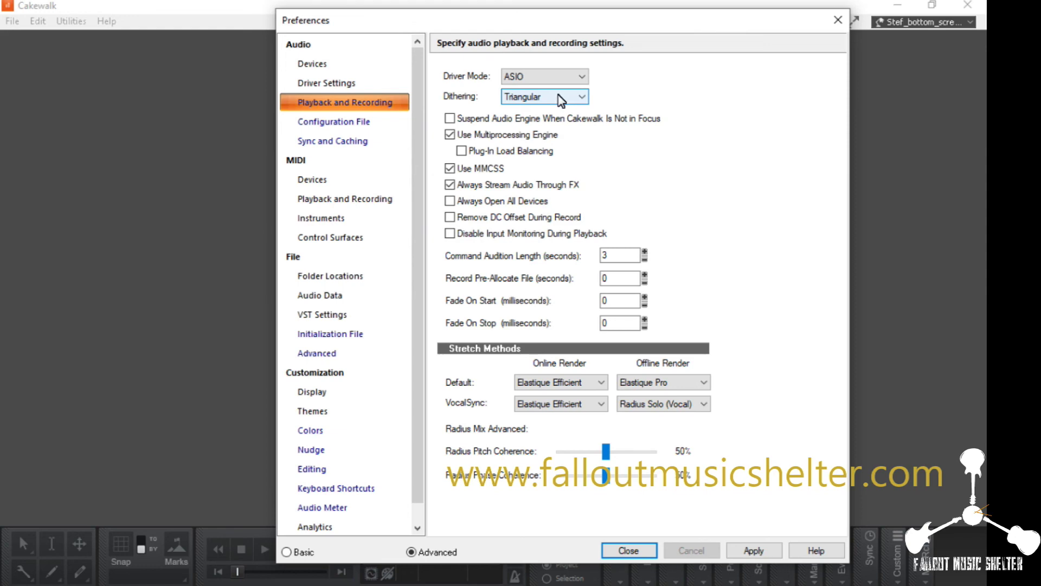
# Review the available ASIO buffer sizes and USB streaming modes in the X-USB driver's control panel.
pyautogui.click(336, 84)
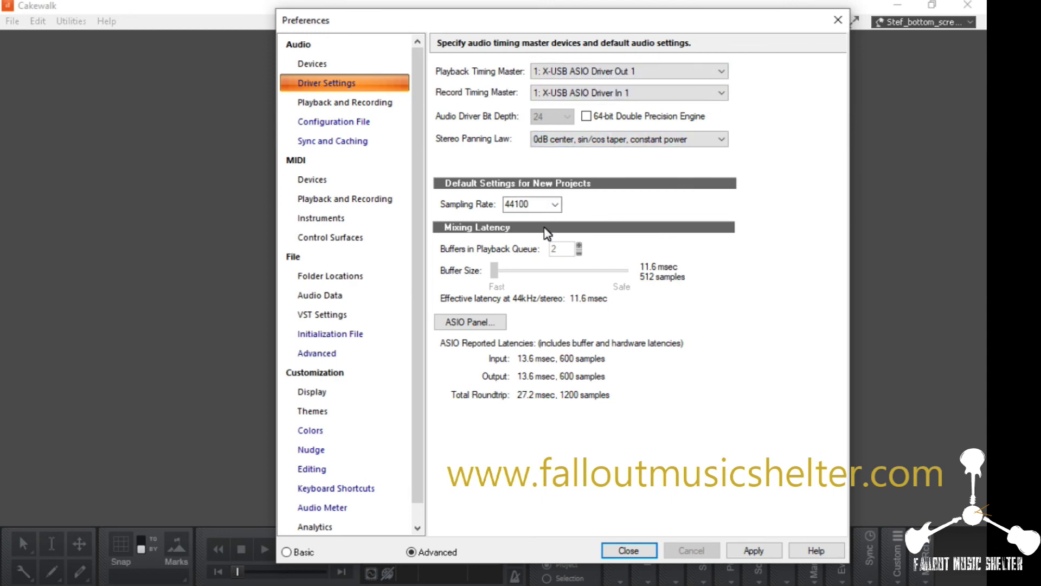
pyautogui.click(477, 327)
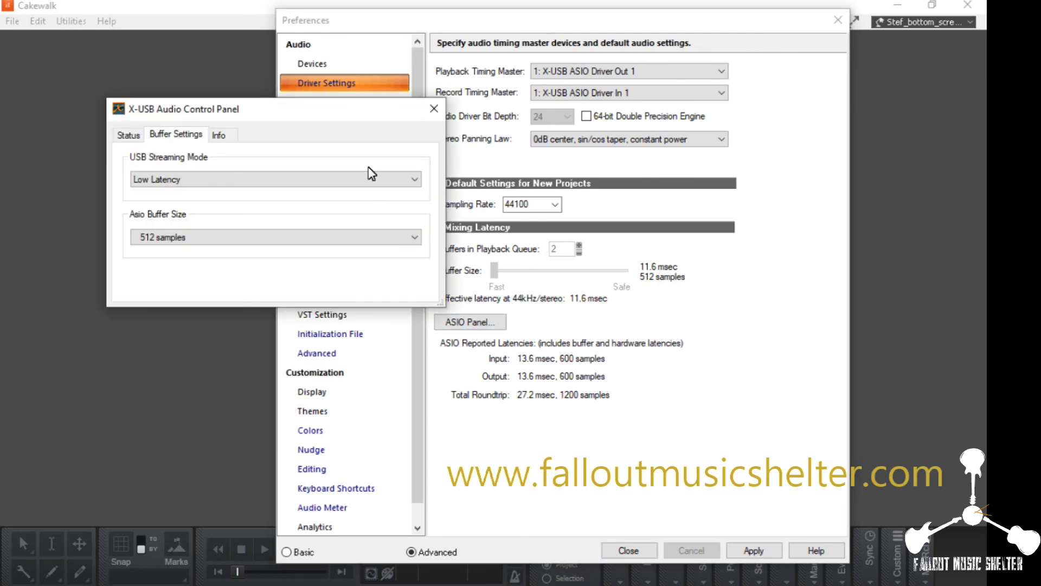
pyautogui.click(414, 242)
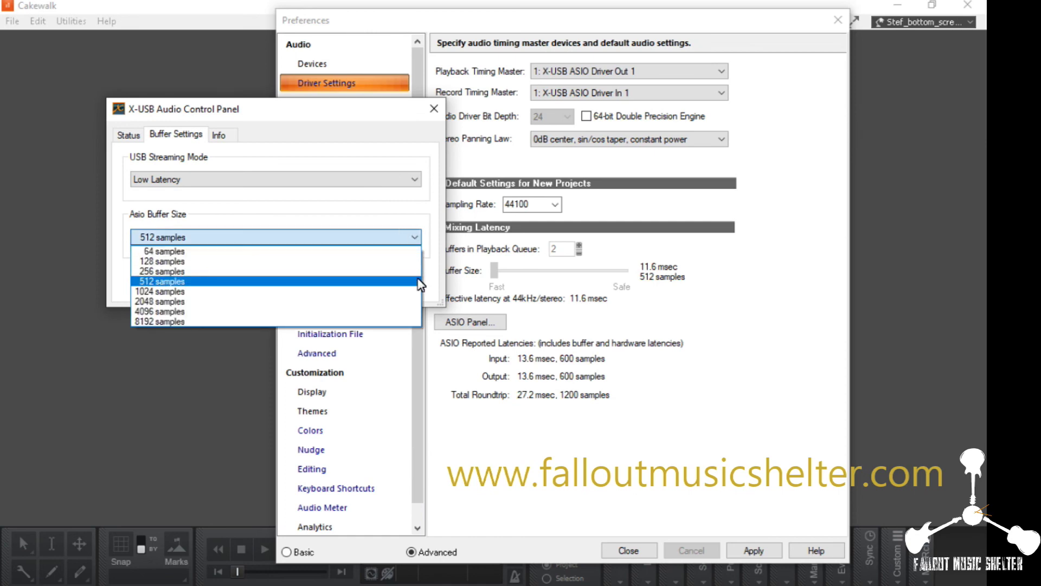
pyautogui.click(322, 178)
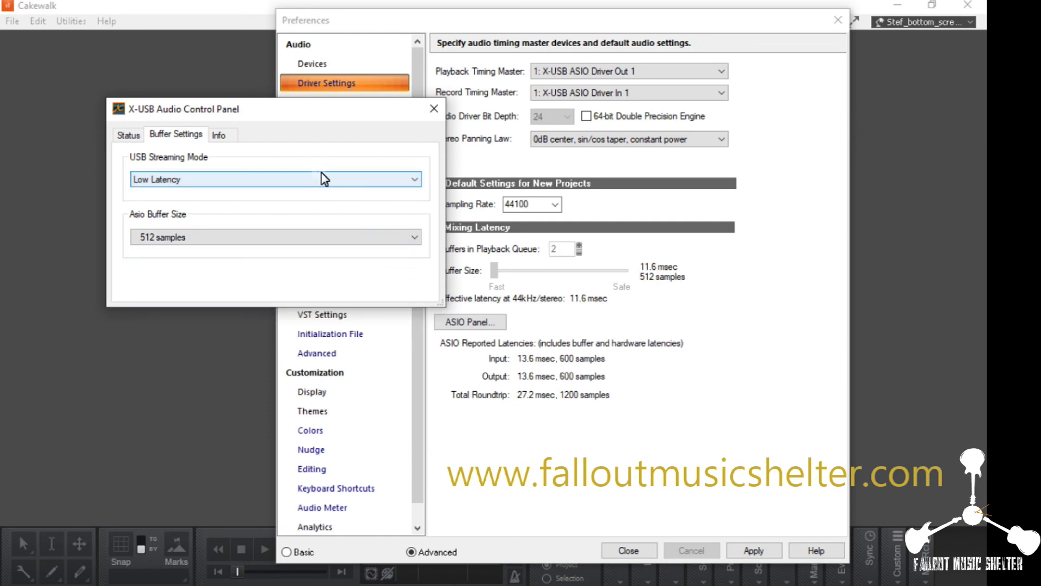
pyautogui.click(362, 179)
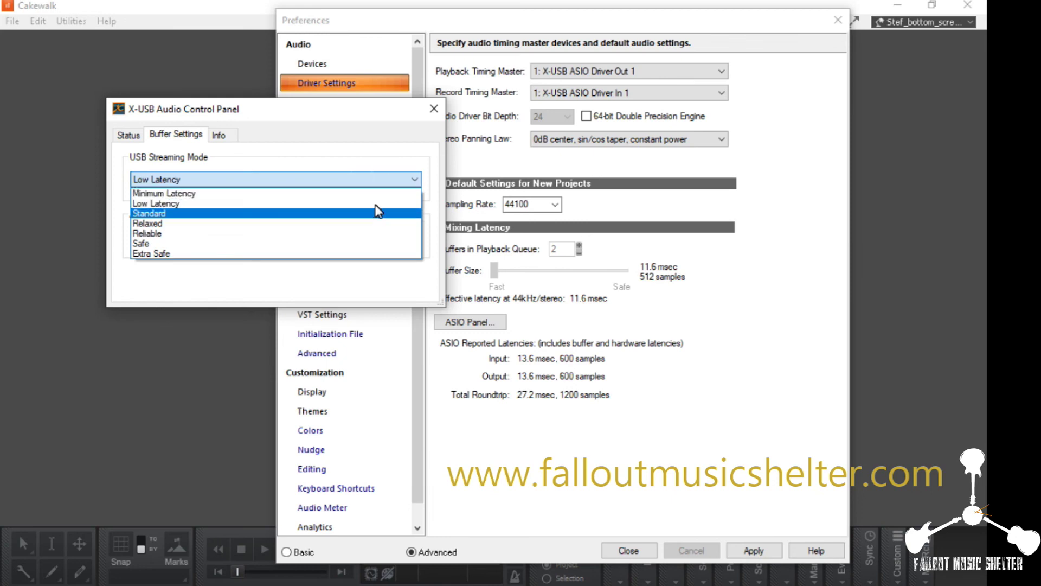
pyautogui.click(384, 159)
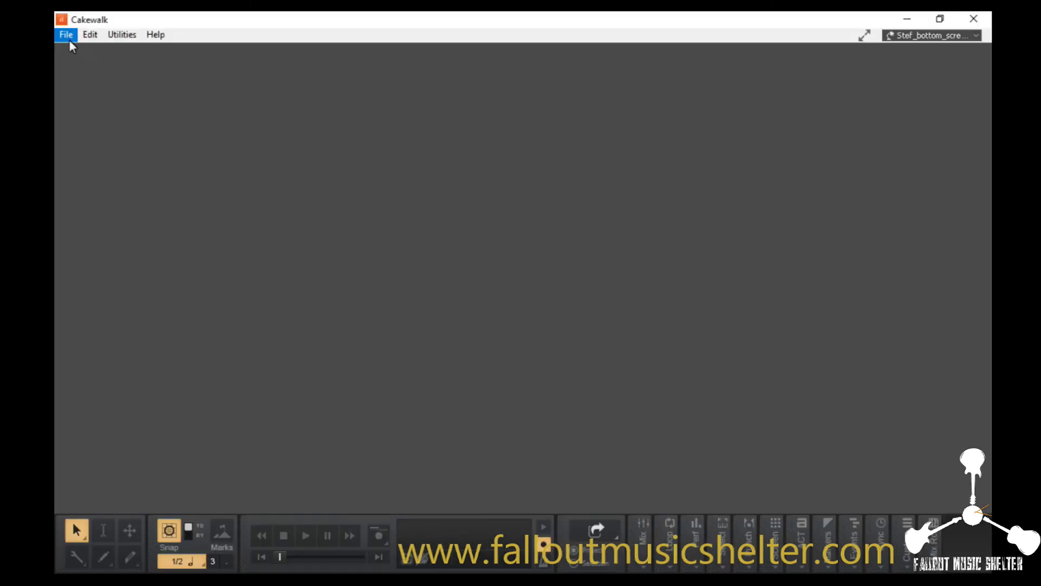
# Create a new project from the BASIC template.
pyautogui.click(67, 37)
pyautogui.click(86, 52)
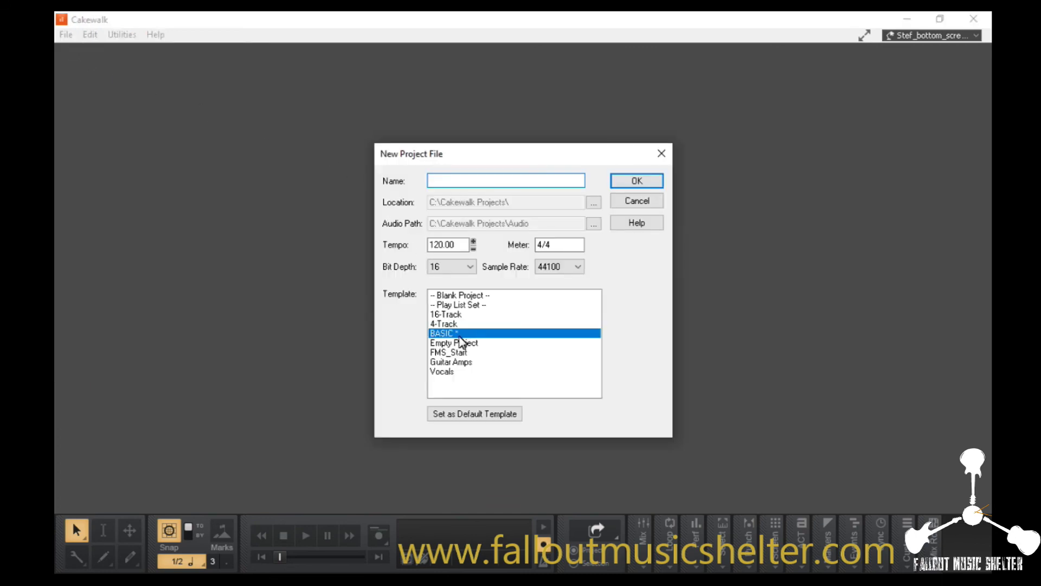
pyautogui.click(643, 183)
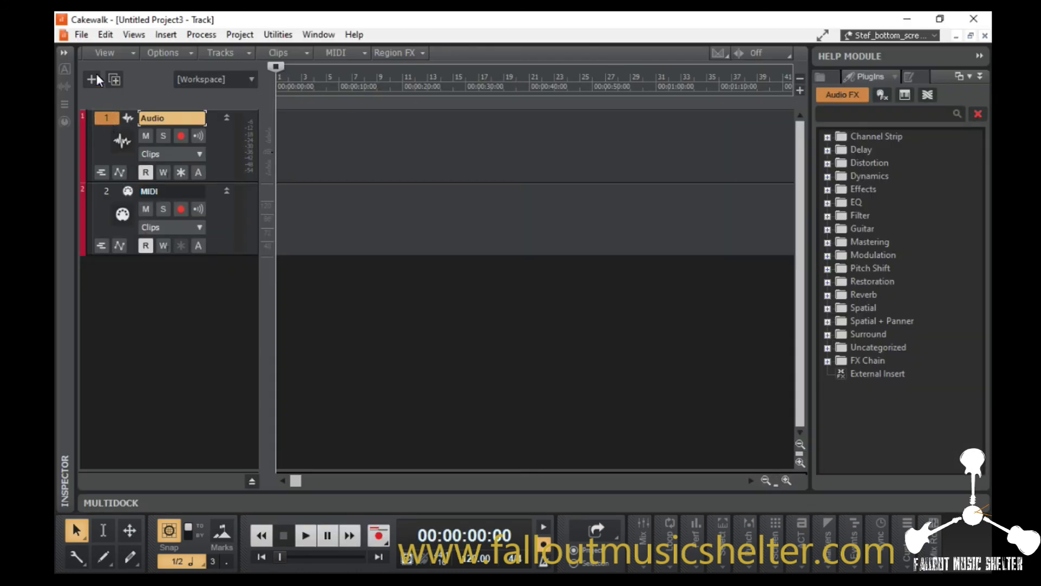
# Import the audio file Petrichor into the Audio track.
pyautogui.click(81, 36)
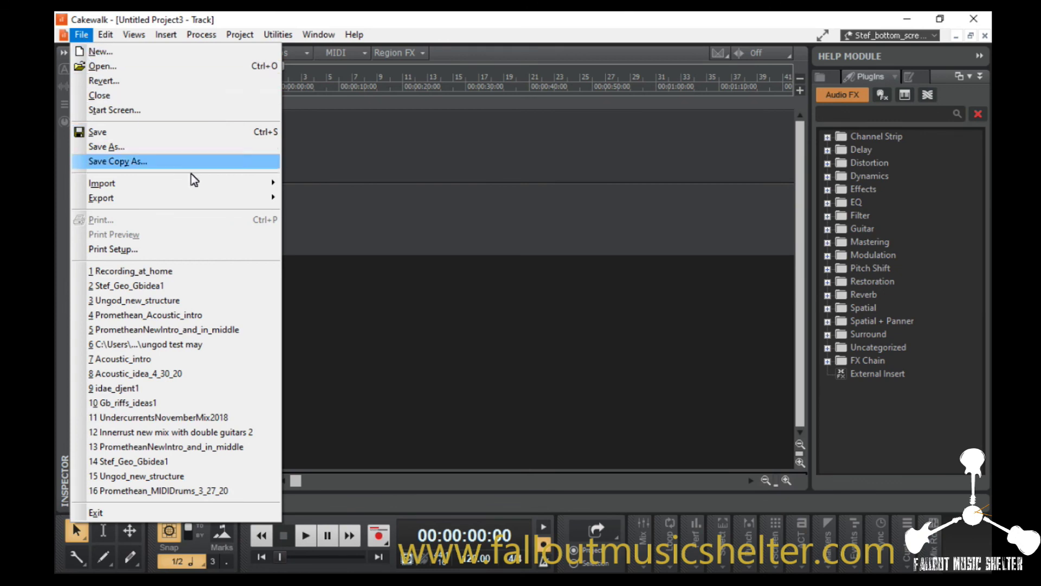
pyautogui.moveTo(203, 189)
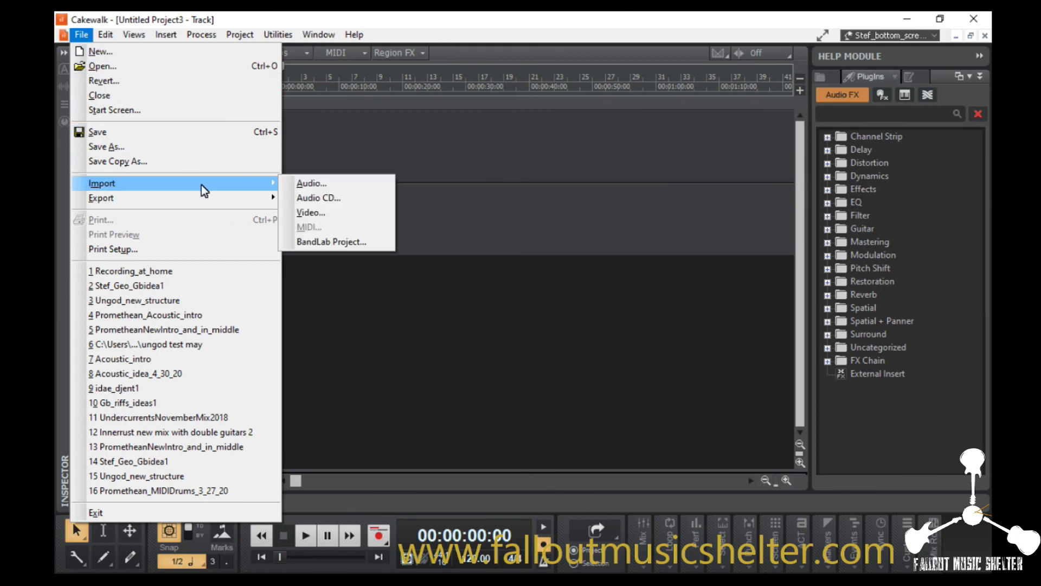
pyautogui.click(301, 184)
pyautogui.click(476, 140)
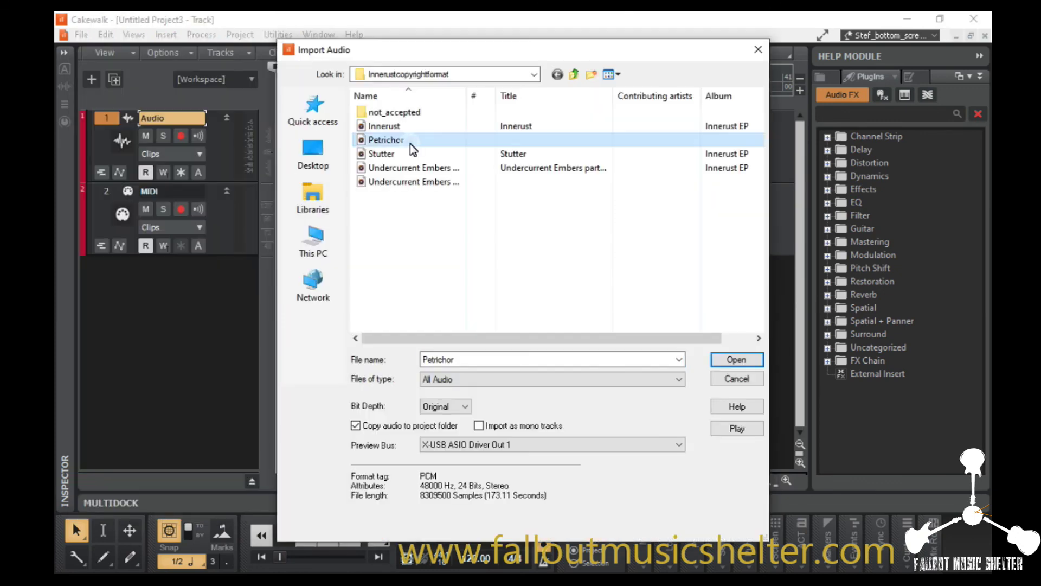
pyautogui.click(738, 360)
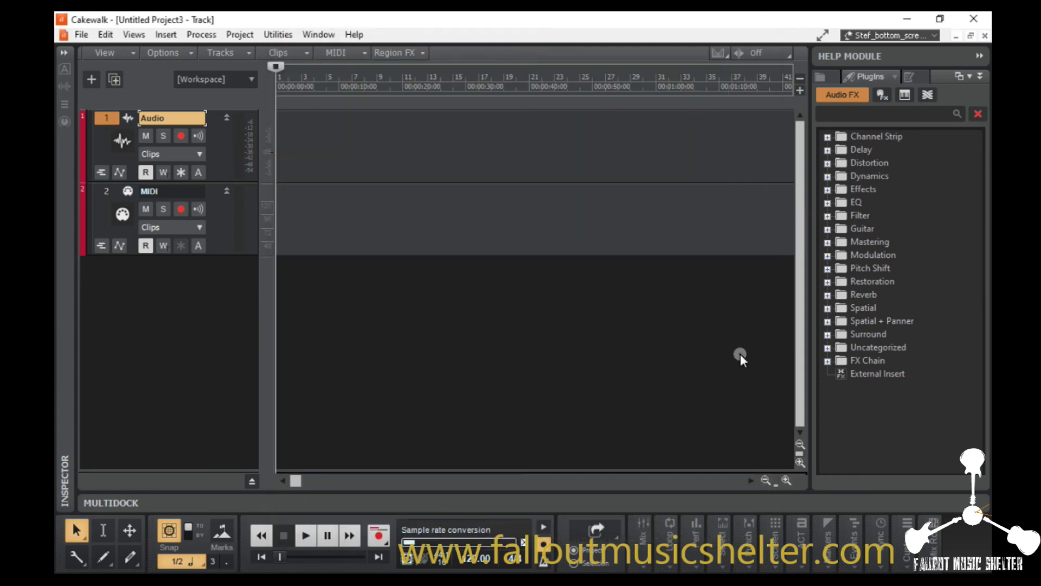
# Expand the Inspector and route the Master bus output to Stereo X-USB ASIO Driver Out 1.
pyautogui.click(66, 51)
pyautogui.click(66, 50)
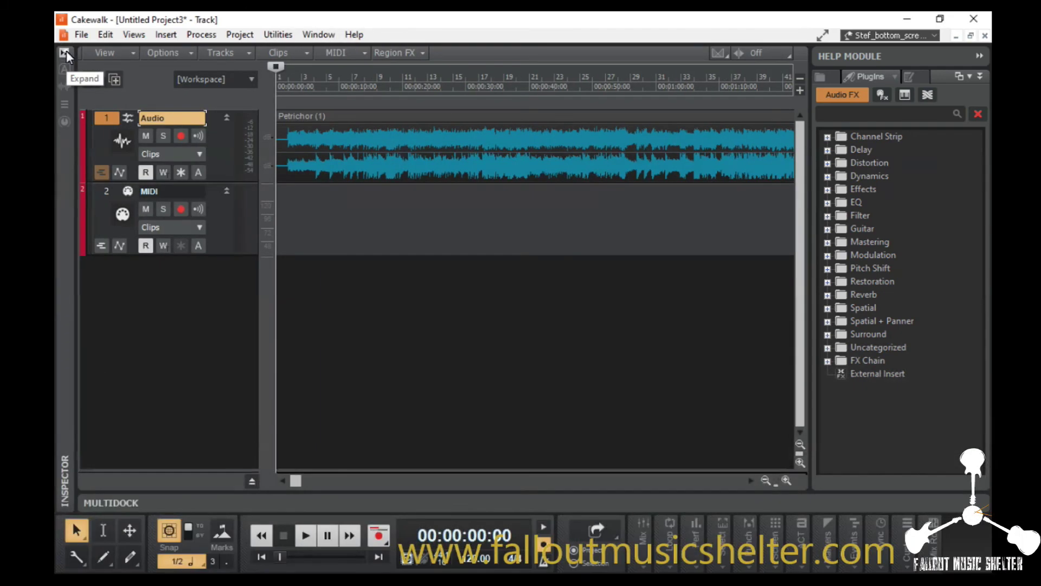
pyautogui.click(66, 50)
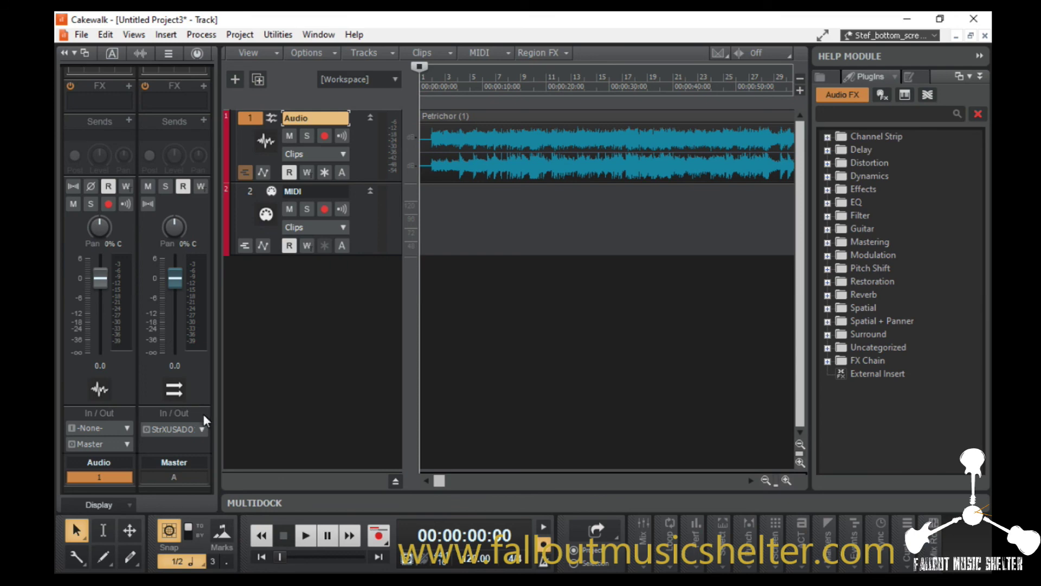
pyautogui.click(201, 430)
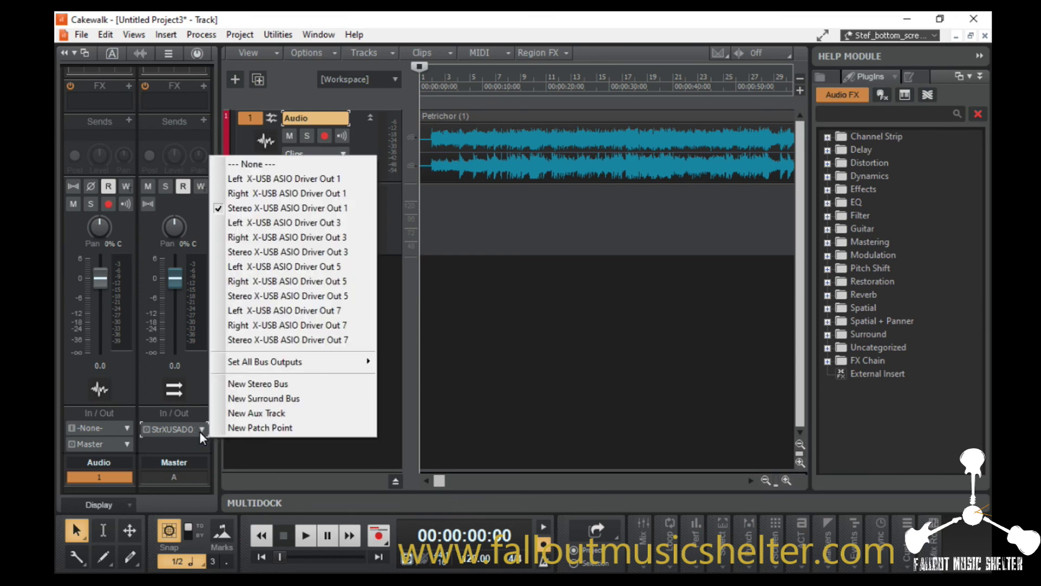
pyautogui.click(265, 213)
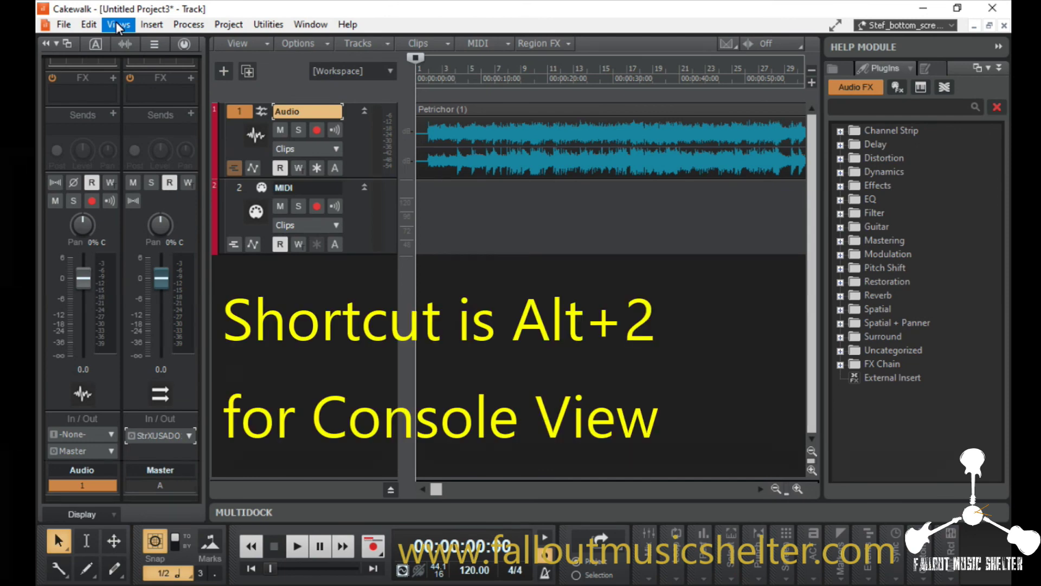
# Open the Console view and widen its bus and hardware output sections to reveal their channel strips.
pyautogui.click(117, 26)
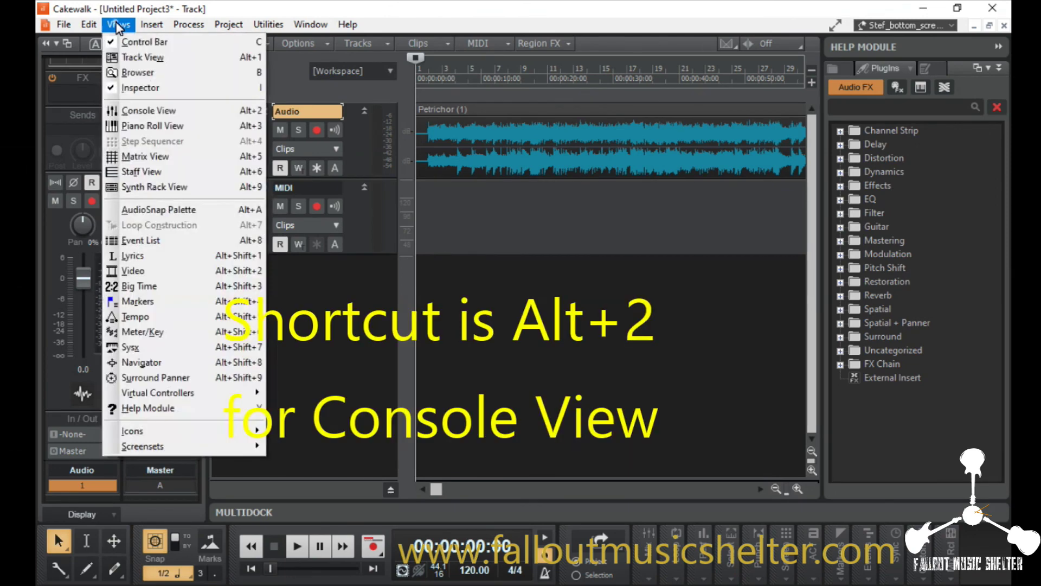
pyautogui.click(191, 117)
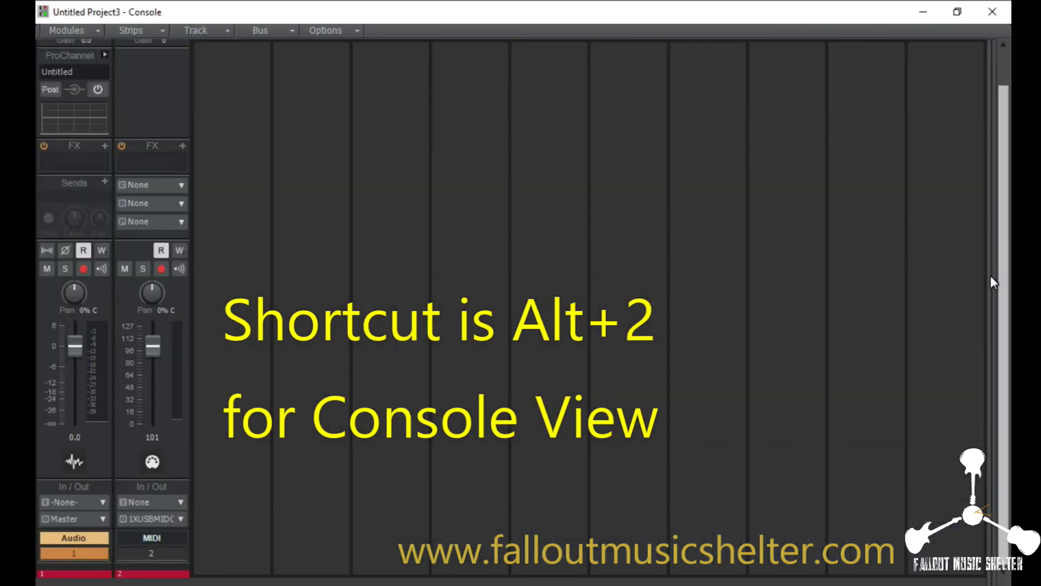
pyautogui.moveTo(990, 278); pyautogui.dragTo(429, 347)
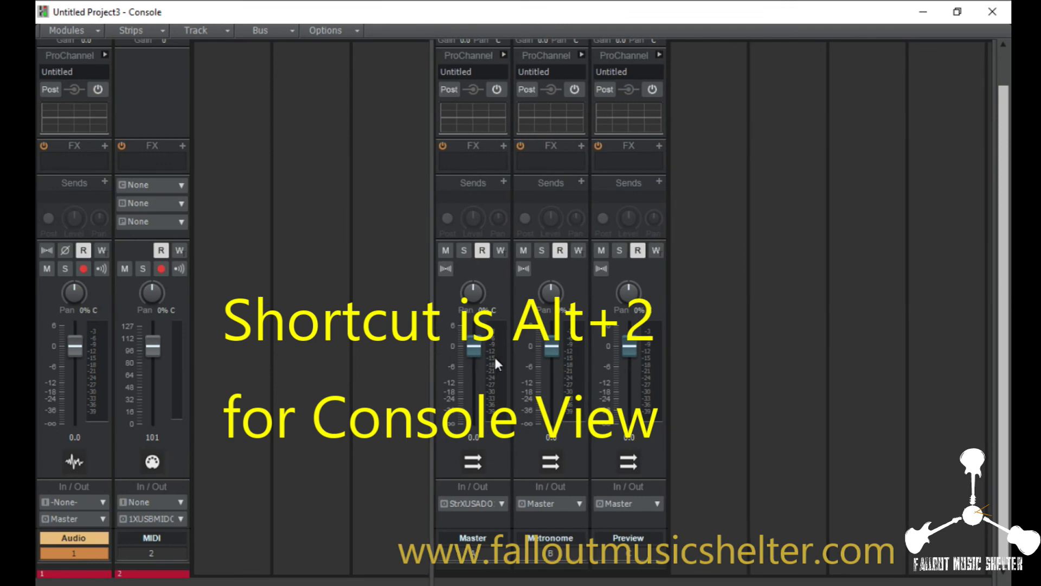
pyautogui.moveTo(994, 330); pyautogui.dragTo(656, 362)
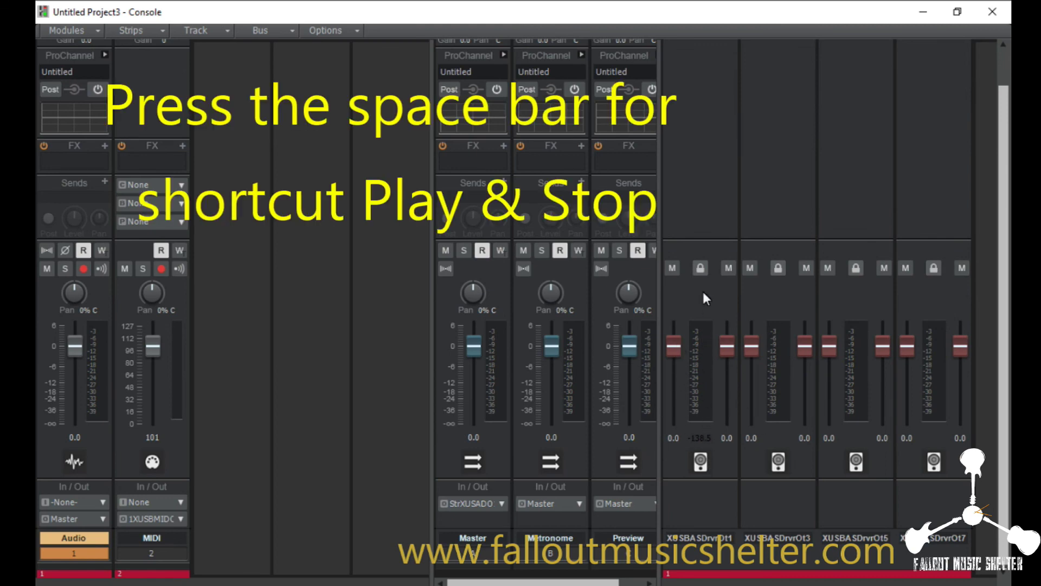
# Link the left and right faders of the first X-USB hardware output and try moving them down and up together.
pyautogui.scroll(-5, 726, 344)
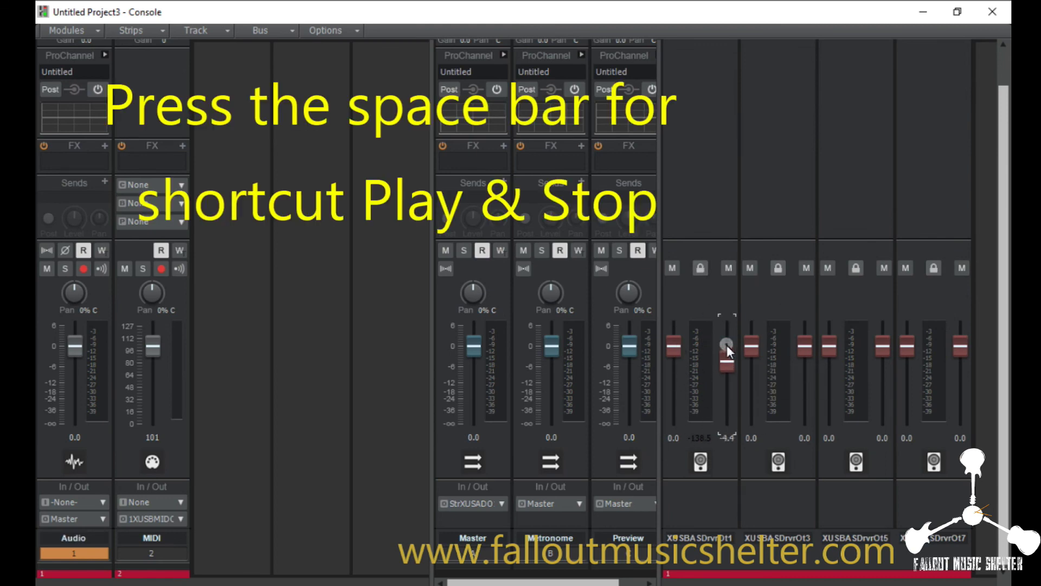
pyautogui.scroll(5, 725, 340)
pyautogui.click(698, 267)
pyautogui.scroll(-5, 726, 343)
pyautogui.scroll(4, 725, 340)
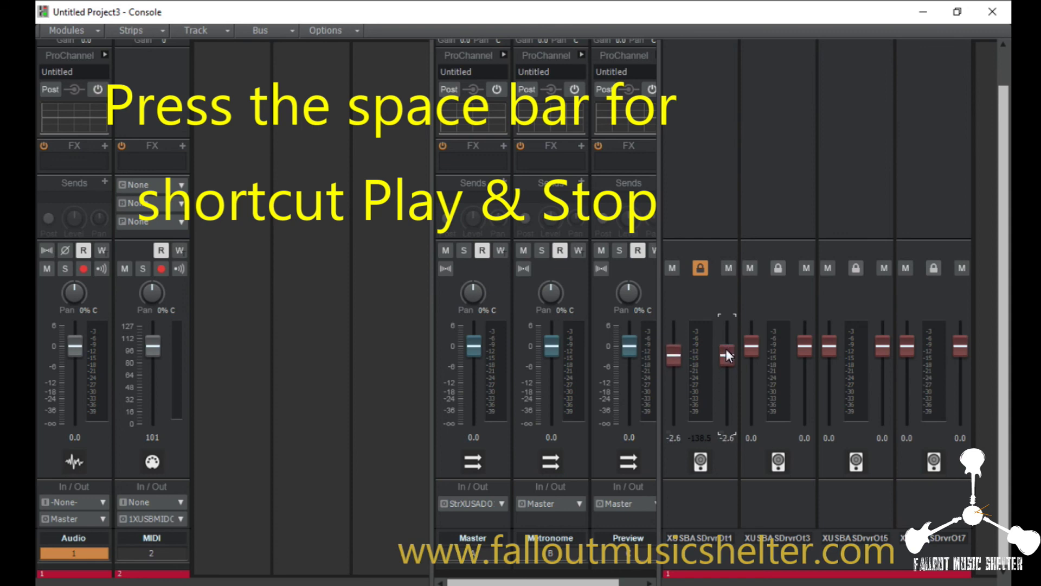
pyautogui.scroll(1, 727, 349)
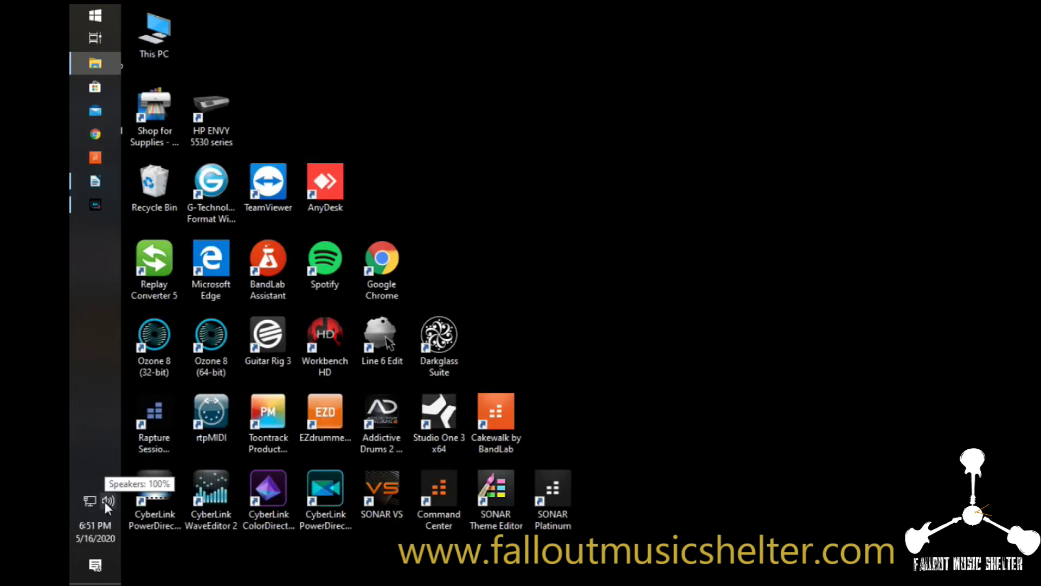
# Switch to the Windows sound settings and set the output device to Speakers (Realtek High Definition Audio).
pyautogui.rightClick(105, 502)
pyautogui.click(235, 415)
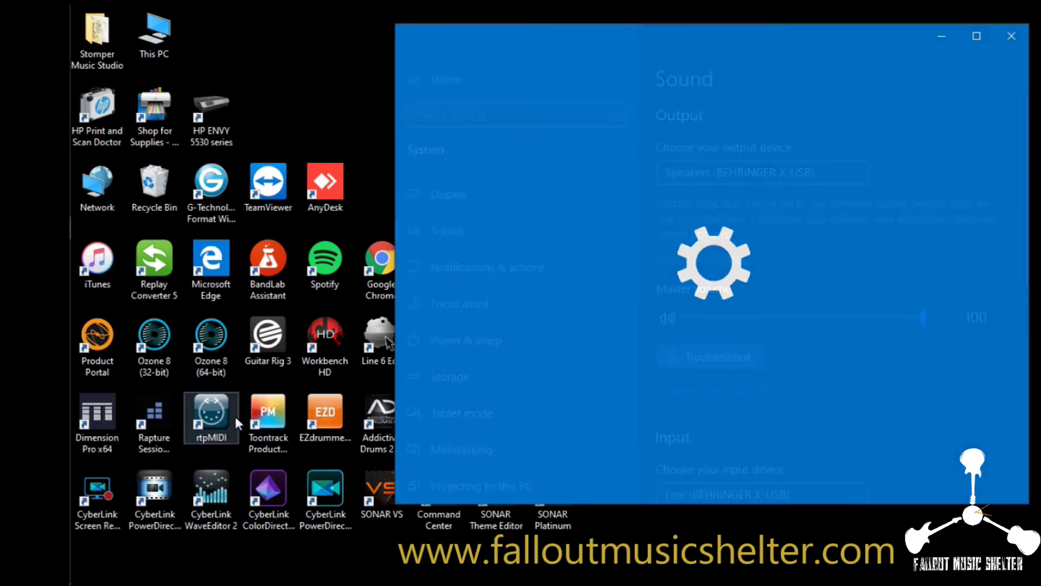
pyautogui.click(840, 177)
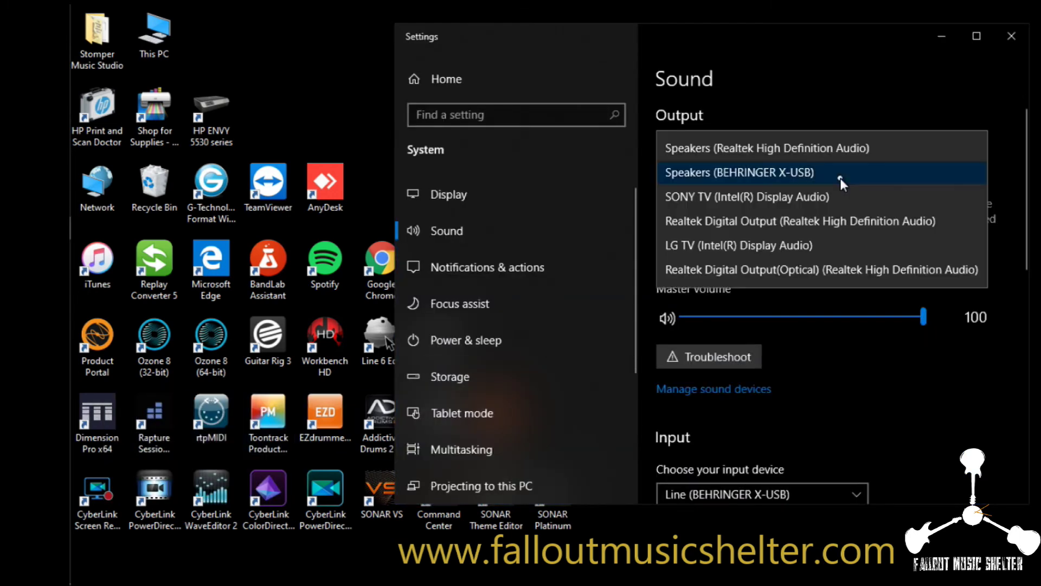
pyautogui.click(824, 148)
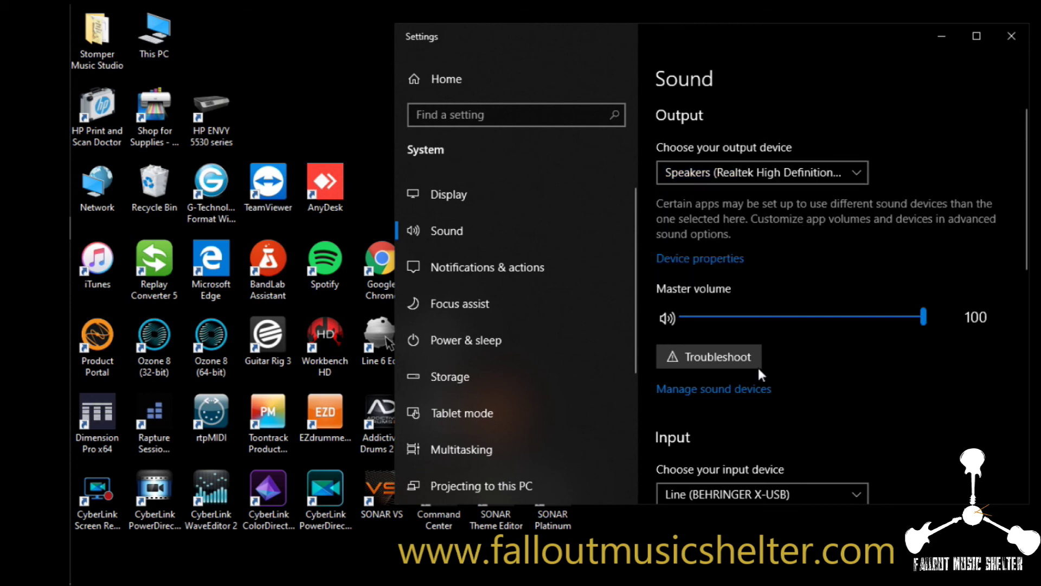
# Check the default playback device in the Sound Control Panel and return to the output device setting.
pyautogui.scroll(-8, 758, 377)
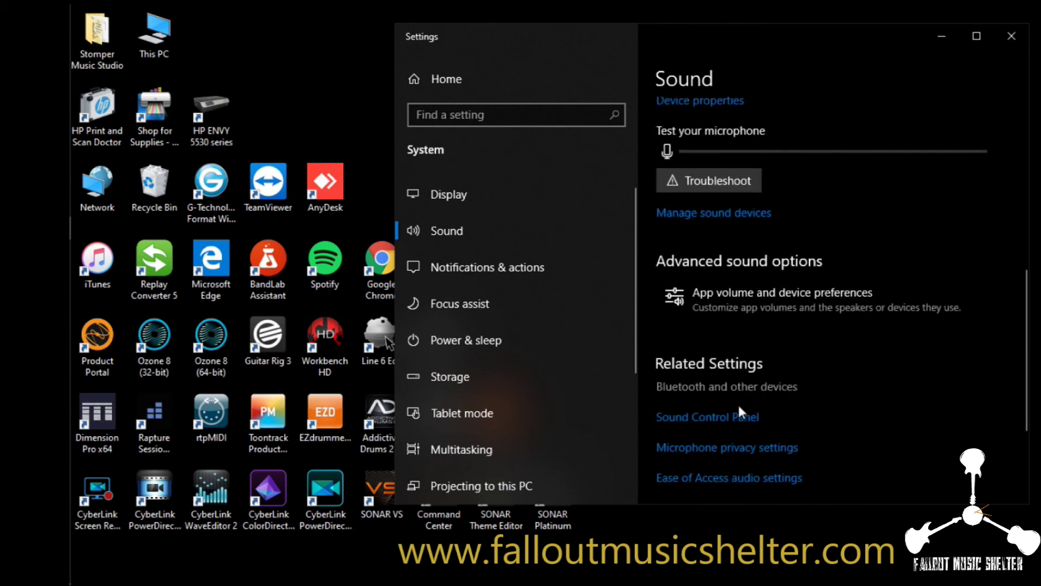
pyautogui.click(723, 414)
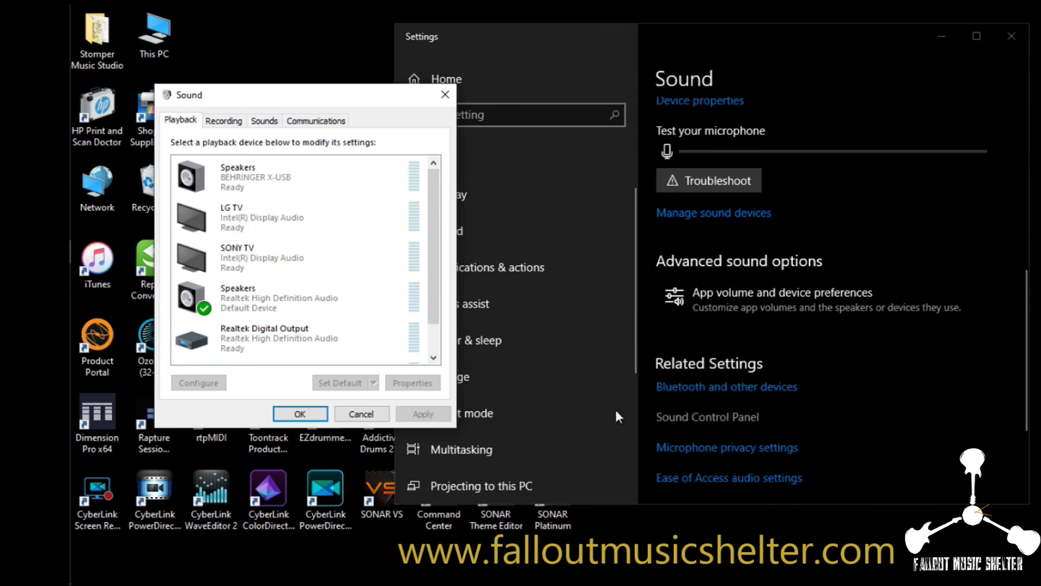
pyautogui.click(302, 305)
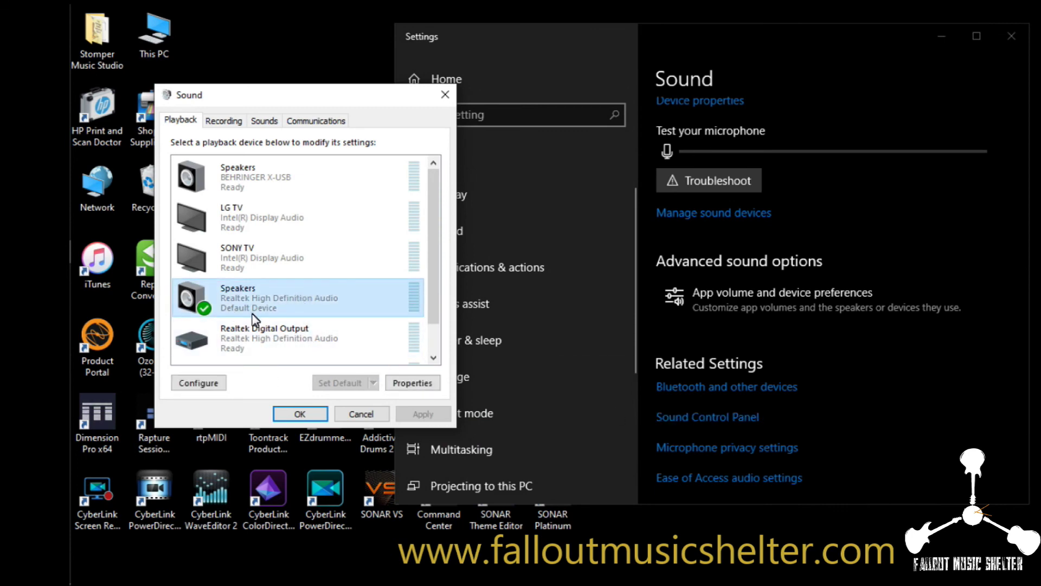
pyautogui.click(305, 413)
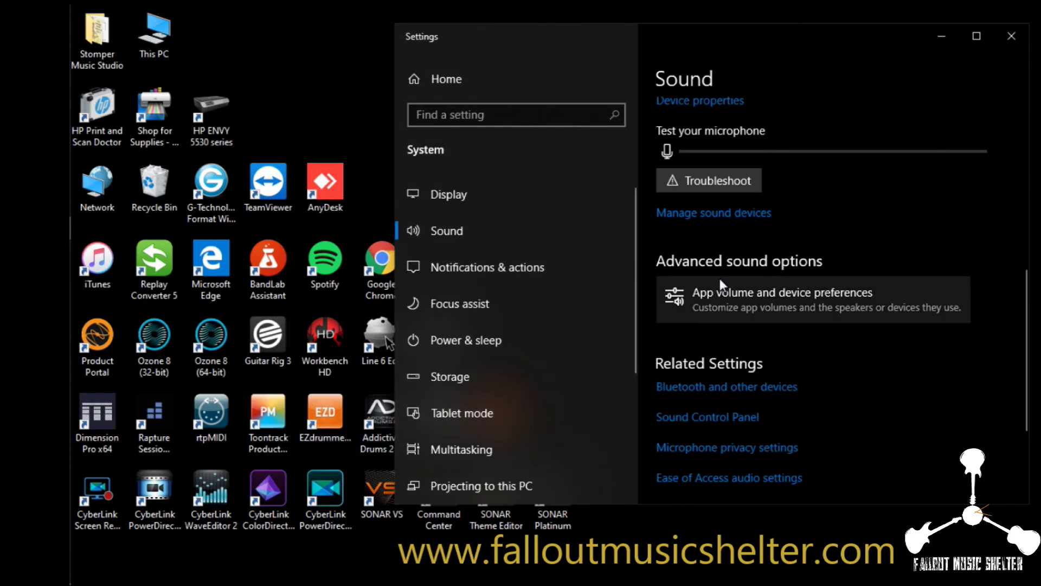
pyautogui.scroll(2, 745, 268)
pyautogui.scroll(5, 749, 260)
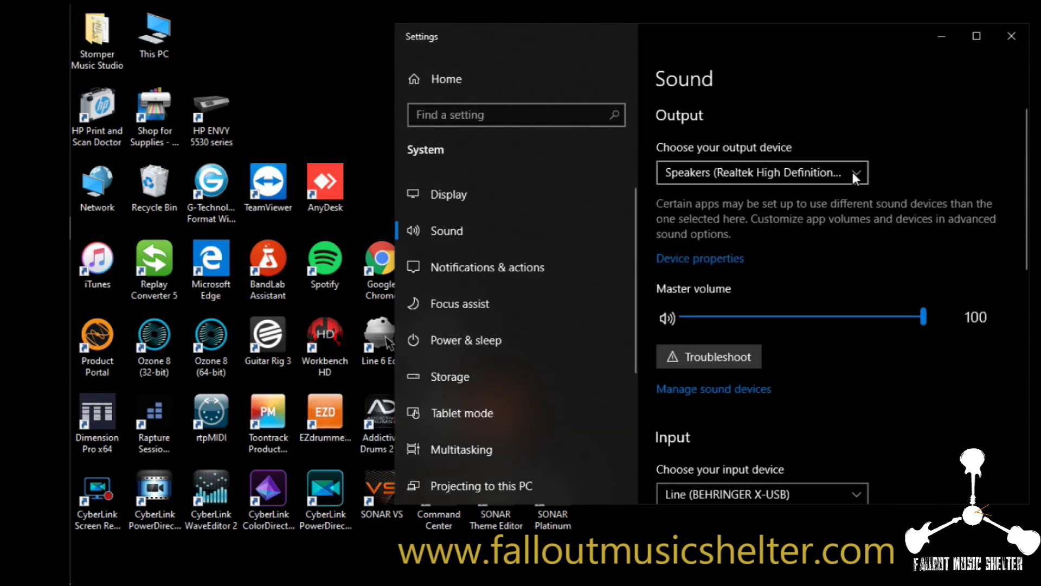
# Set the Windows sound output device to Speakers (BEHRINGER X-USB) and check the default playback device in the Sound Control Panel.
pyautogui.click(853, 172)
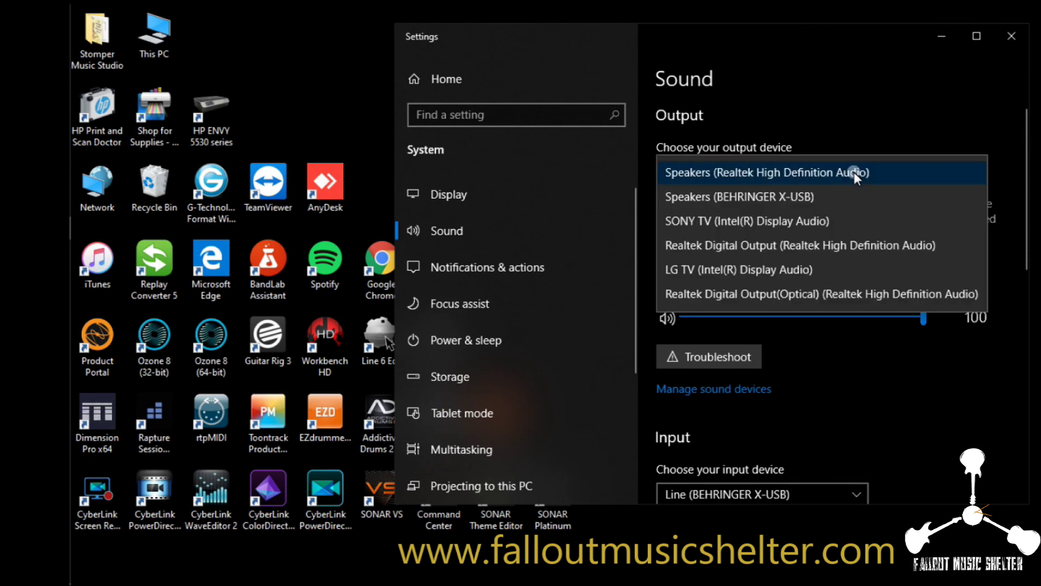
pyautogui.click(801, 197)
pyautogui.scroll(-5, 731, 210)
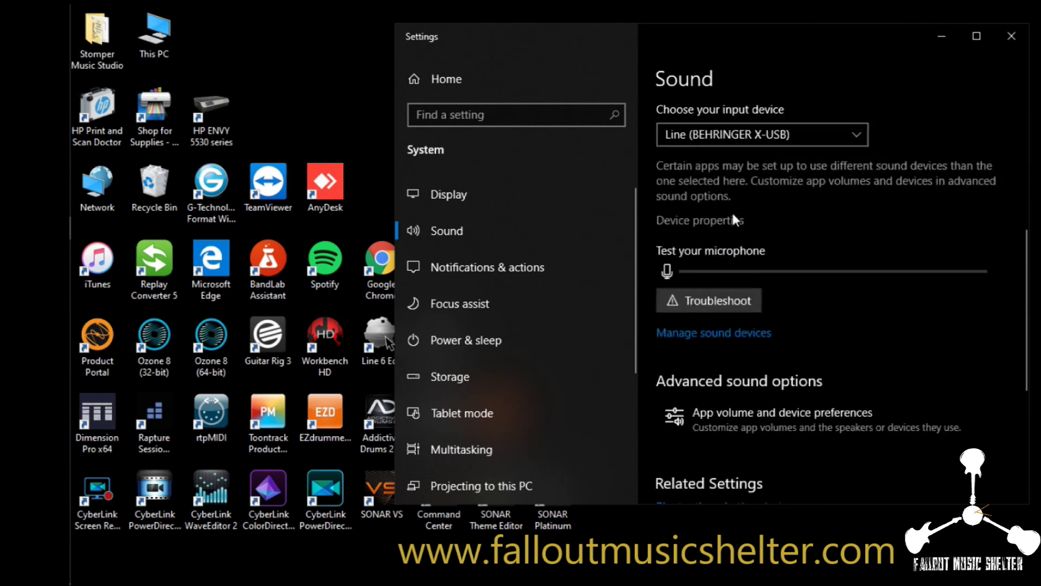
pyautogui.scroll(-4, 731, 211)
pyautogui.click(708, 297)
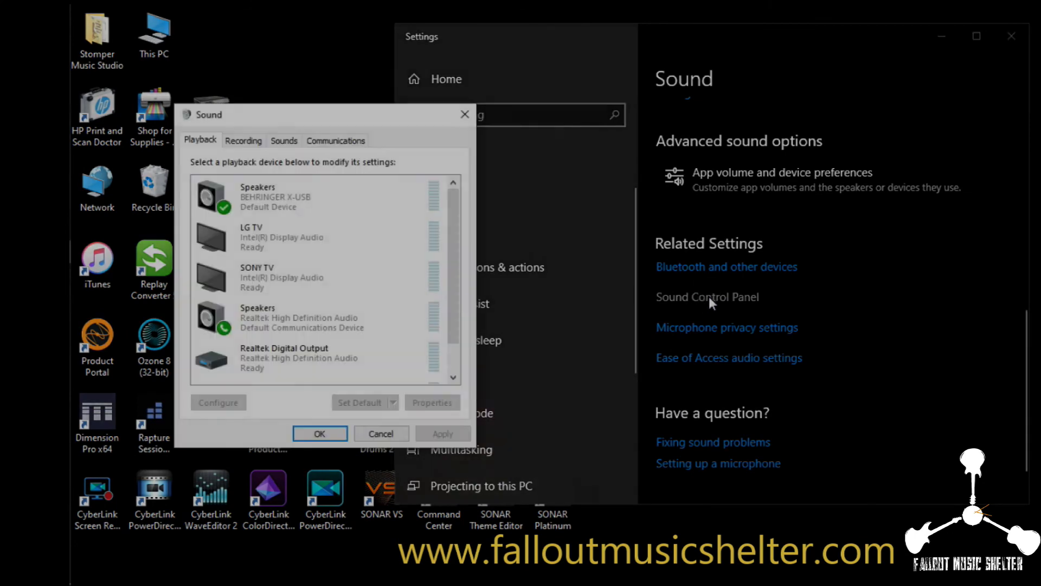
pyautogui.click(298, 208)
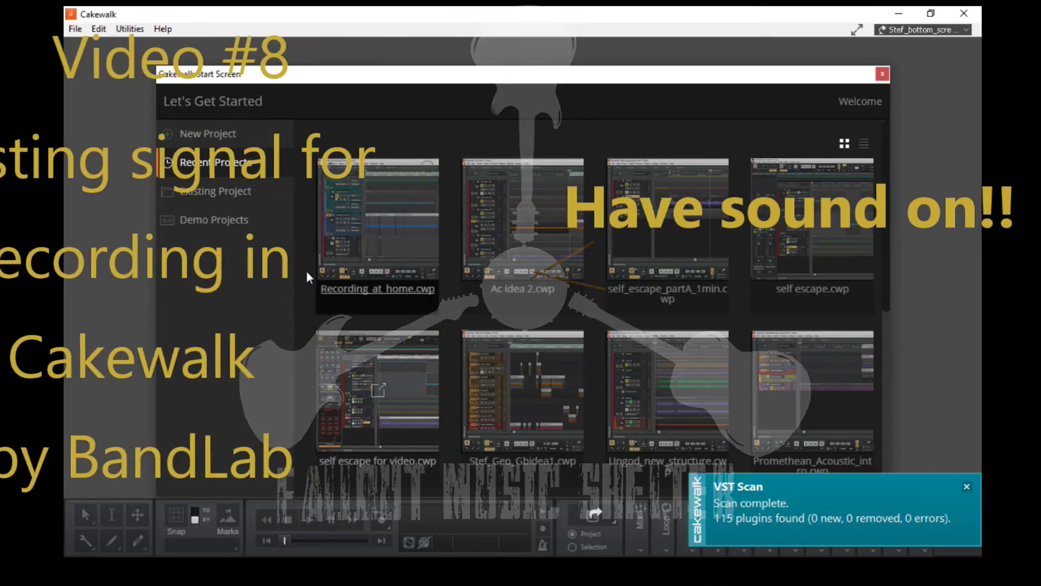
# Create a new Cakewalk project from the Empty Project template and insert an audio track.
pyautogui.click(210, 135)
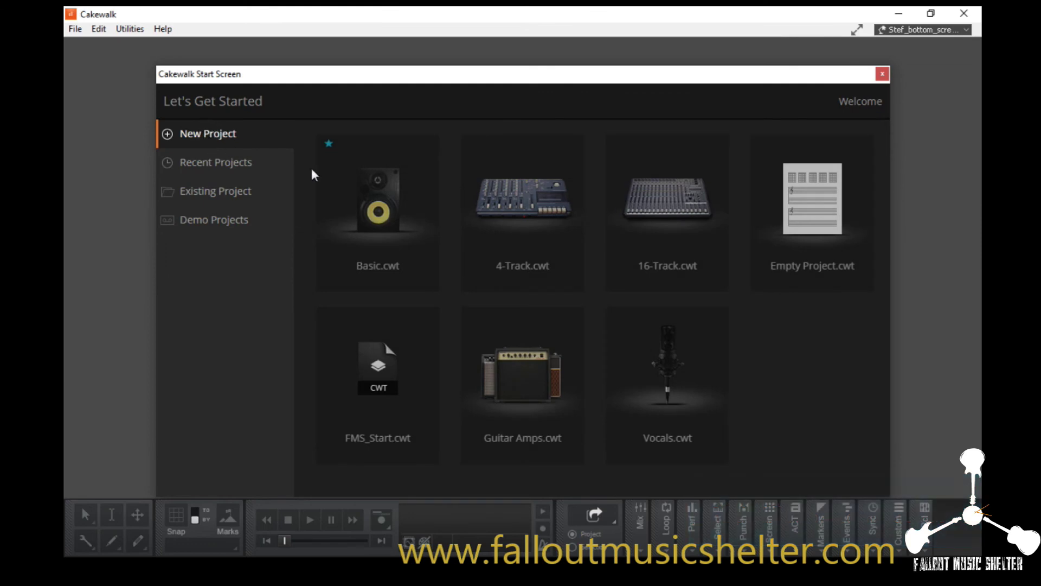
pyautogui.click(797, 230)
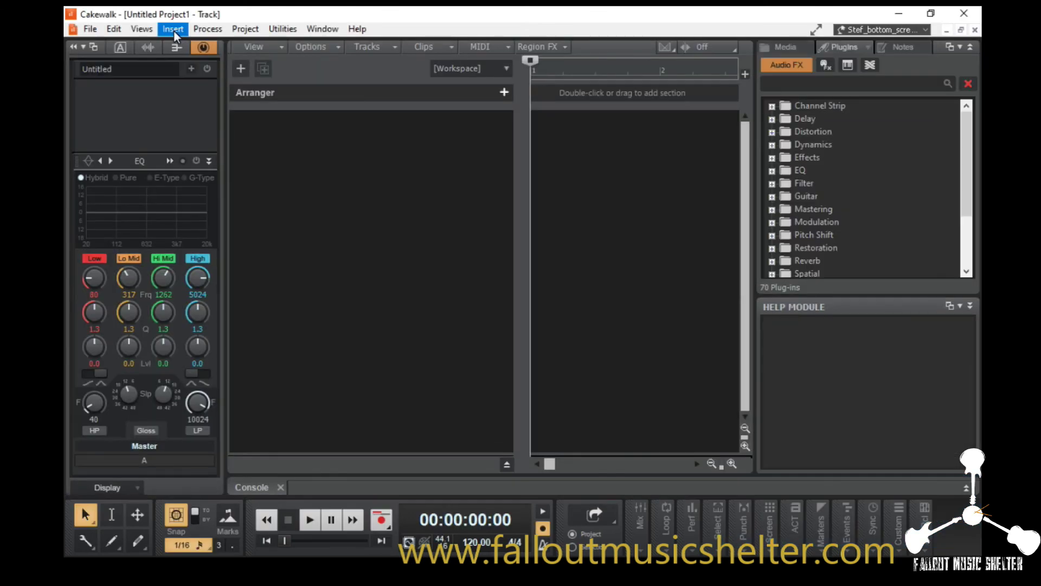
pyautogui.click(173, 29)
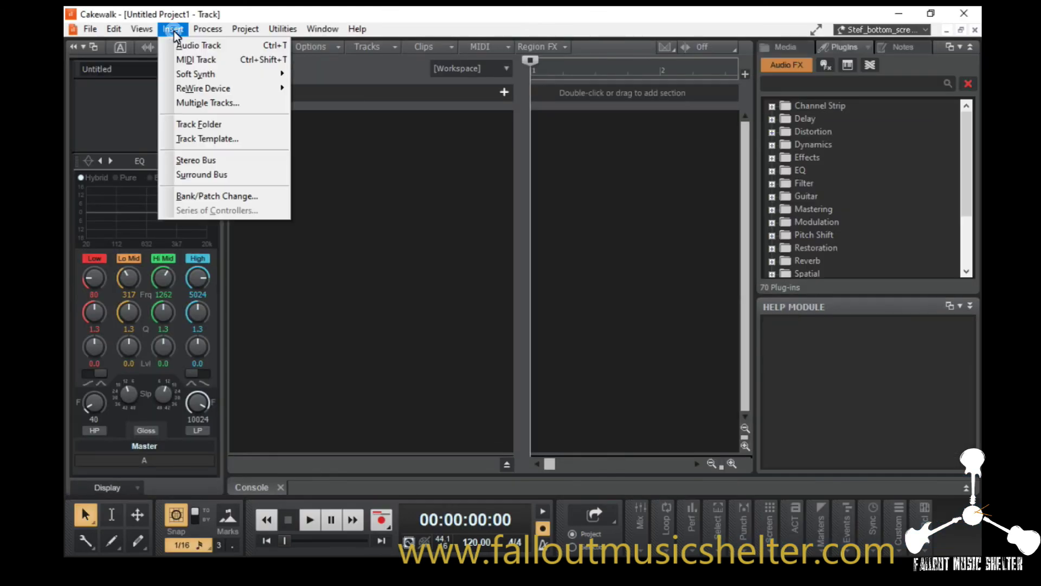
pyautogui.click(202, 44)
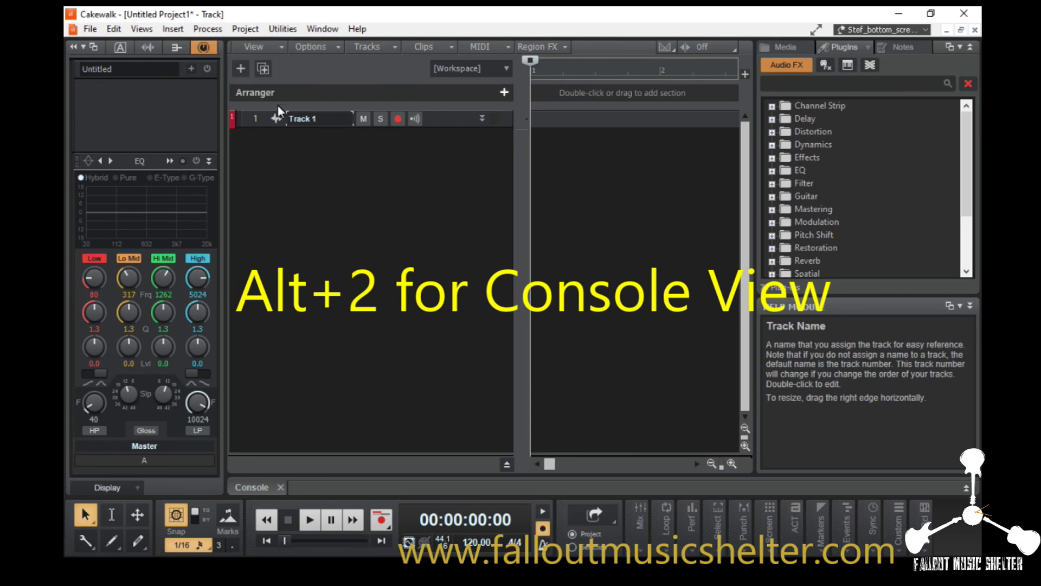
# Enlarge Track 1's height, collapse the browser, and switch the inspector from the ProChannel to the channel strips.
pyautogui.moveTo(431, 128); pyautogui.dragTo(445, 223)
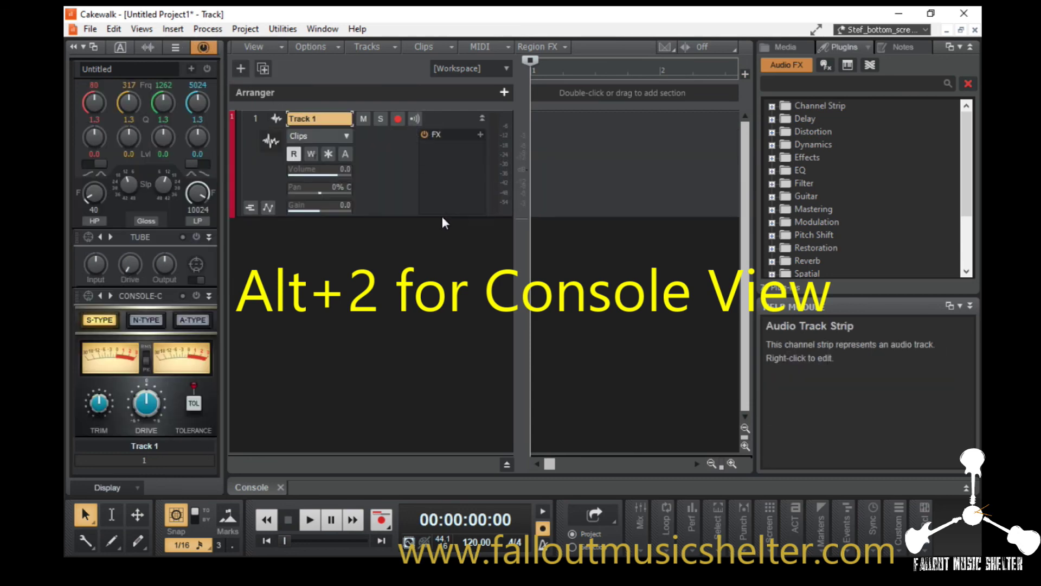
pyautogui.click(970, 48)
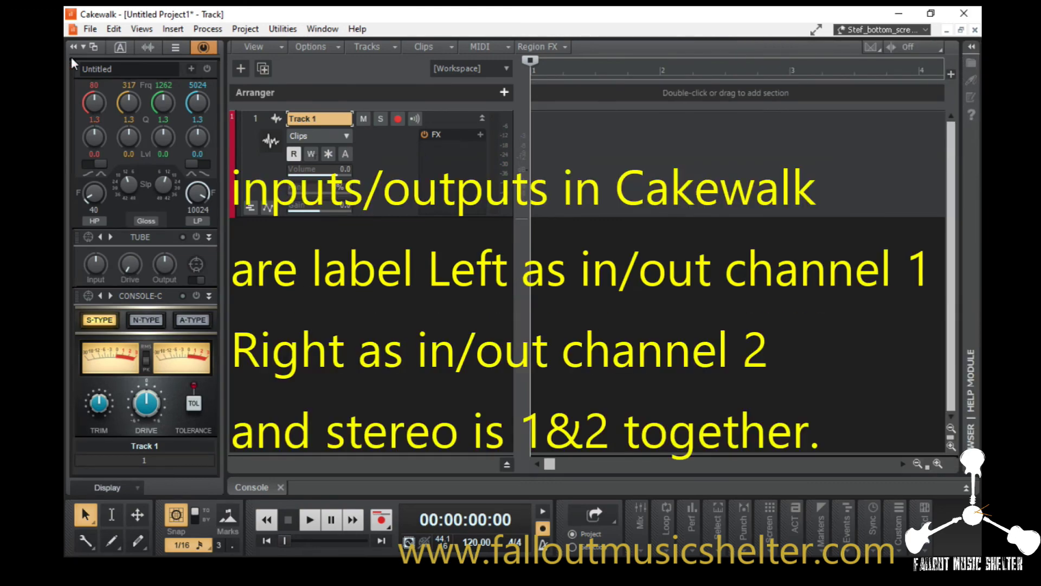
pyautogui.press('i')
pyautogui.press('i')
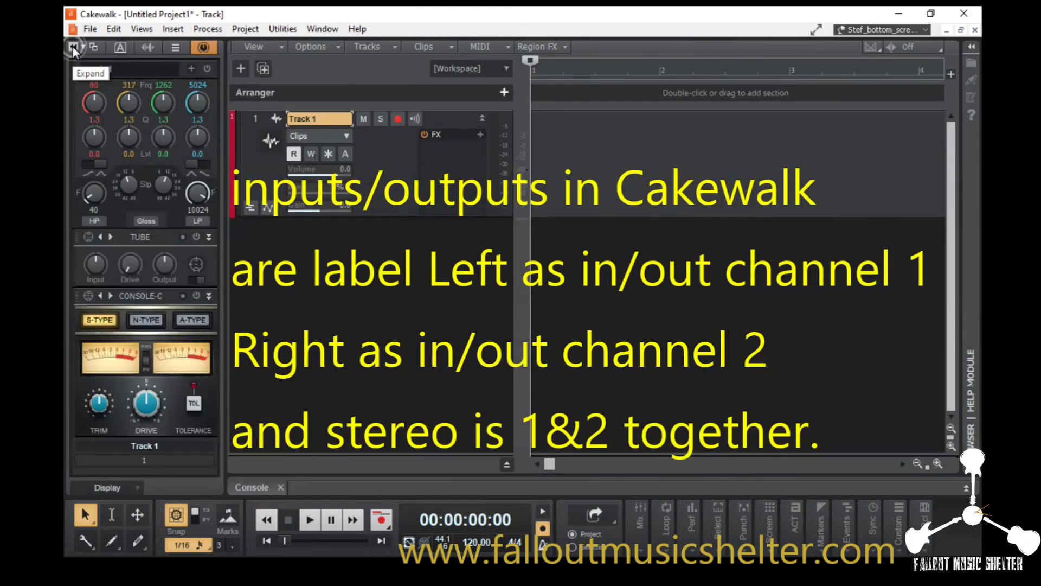
pyautogui.click(198, 49)
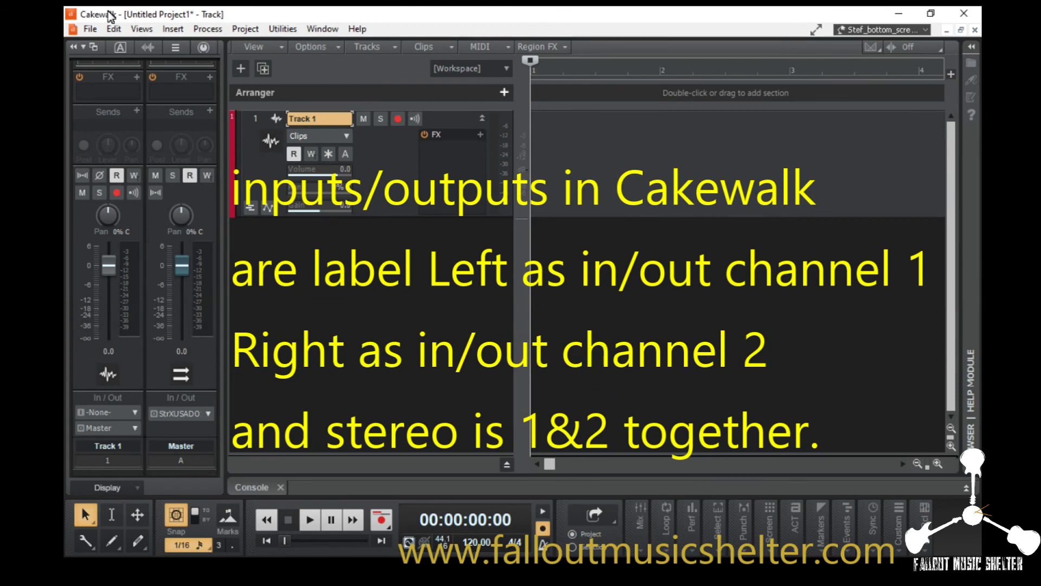
# Show the Console view and set Track 1's input to Left X-USB ASIO Driver In 1.
pyautogui.click(141, 29)
pyautogui.click(207, 114)
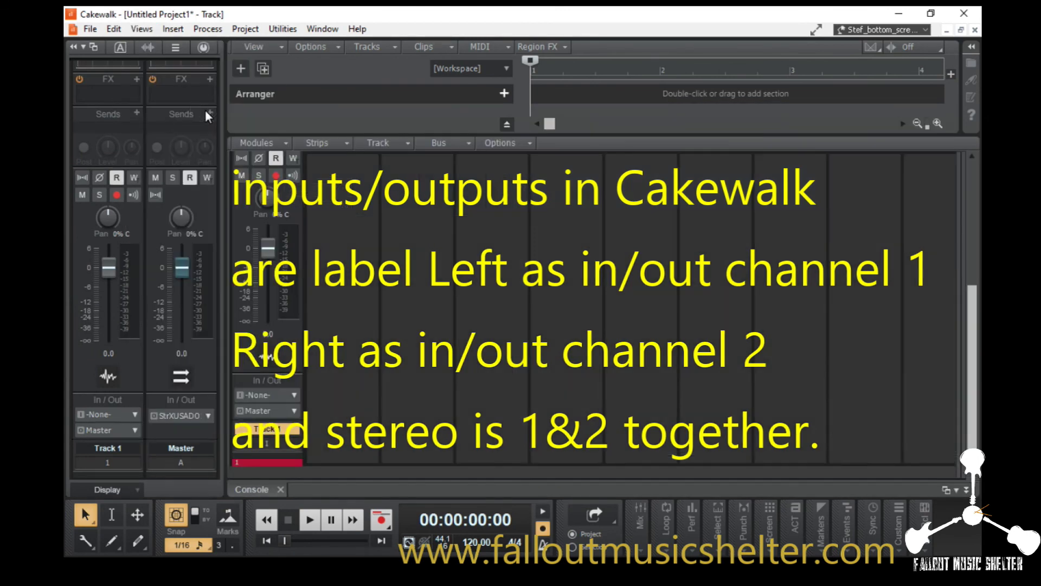
pyautogui.click(293, 395)
pyautogui.moveTo(390, 429)
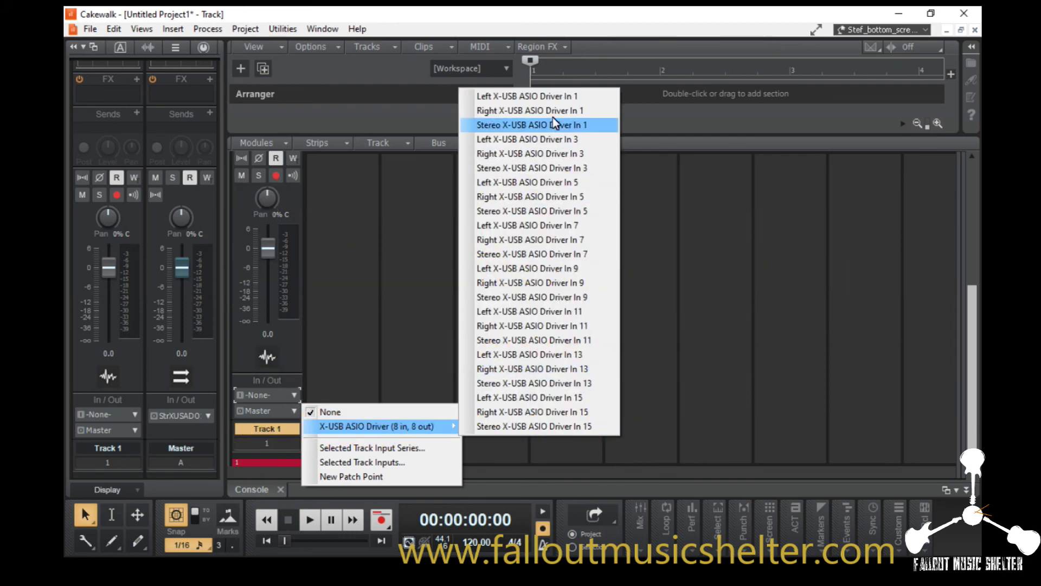
pyautogui.click(550, 97)
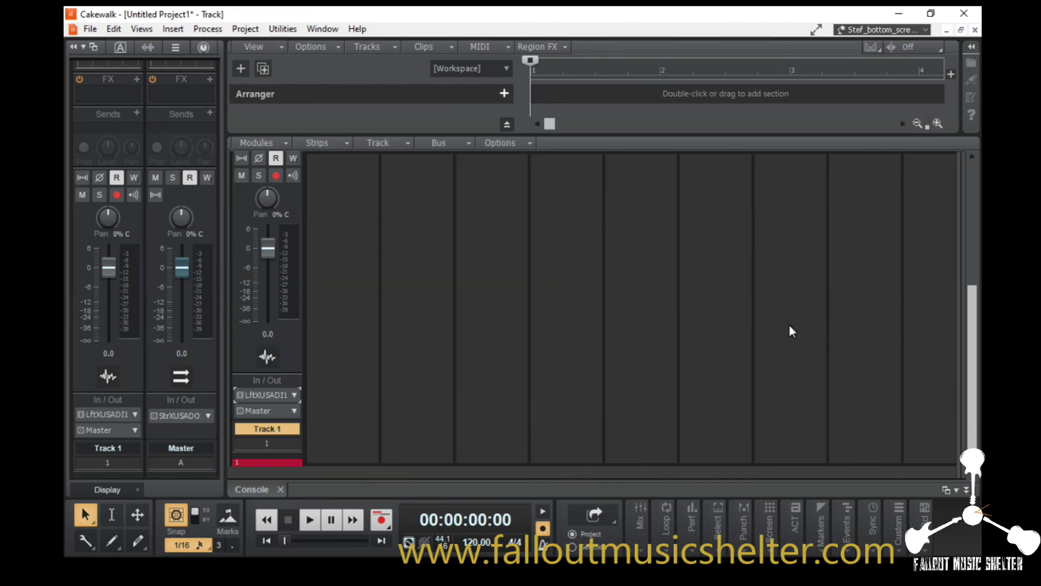
# Widen the console's bus section to reveal its strips and check the Master bus's output assignment.
pyautogui.moveTo(962, 296); pyautogui.dragTo(716, 304)
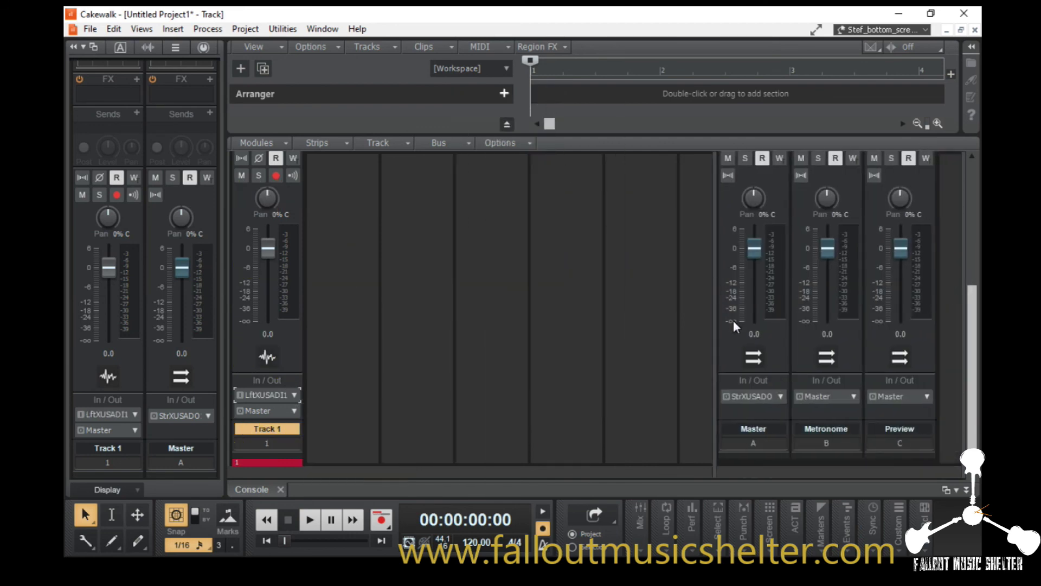
pyautogui.click(771, 398)
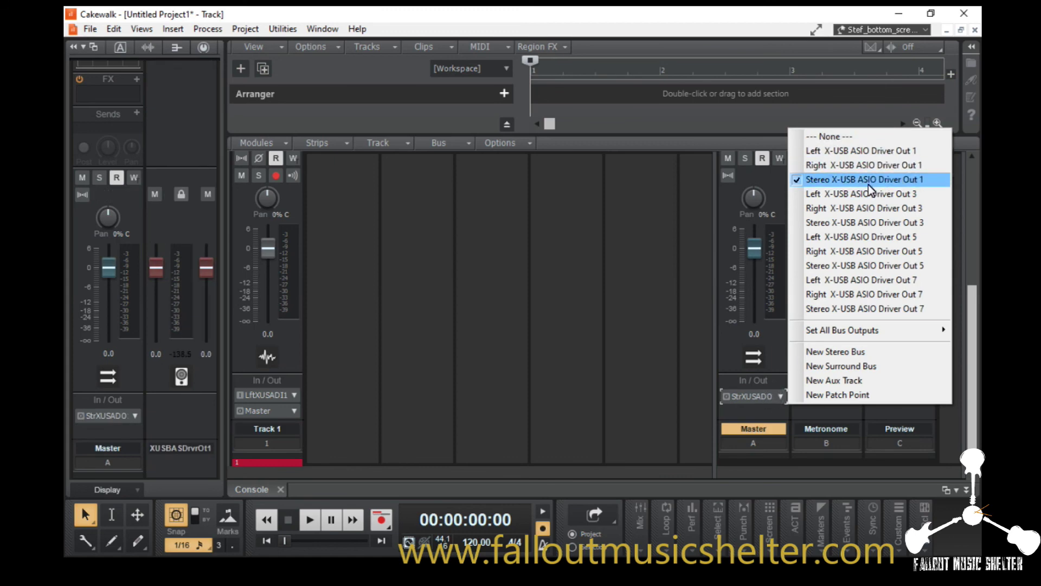
pyautogui.click(959, 237)
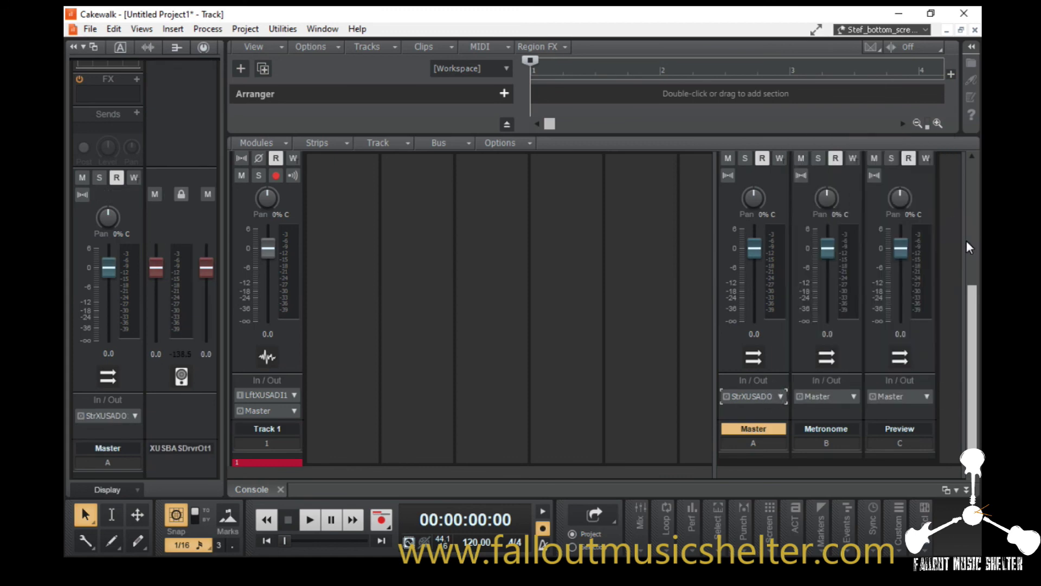
# Reveal the hardware output strips, link the left and right faders of the first X-USB output, and reset them to 0.0.
pyautogui.moveTo(966, 250); pyautogui.dragTo(896, 293)
pyautogui.click(870, 174)
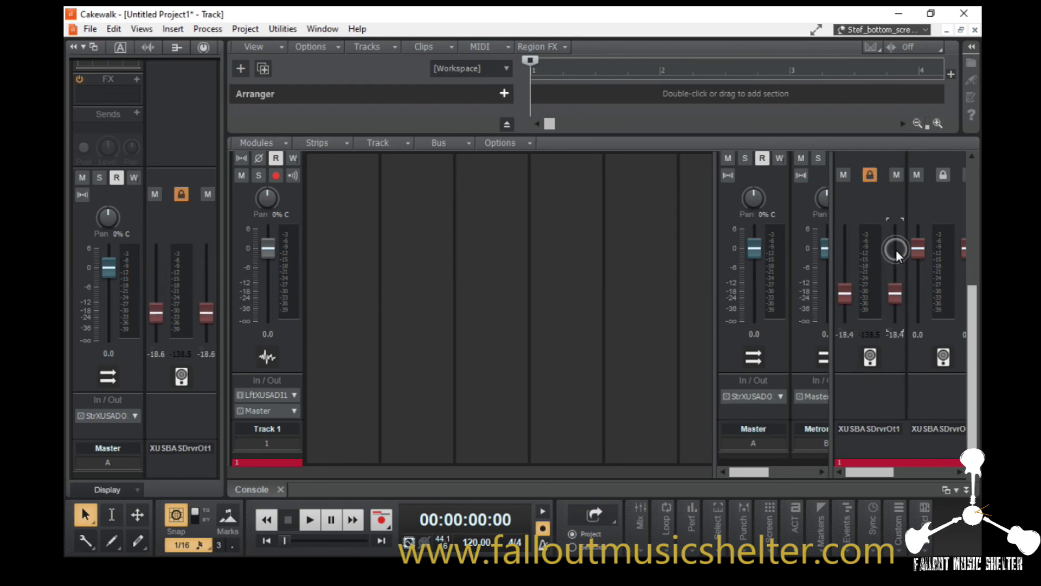
pyautogui.doubleClick(896, 250)
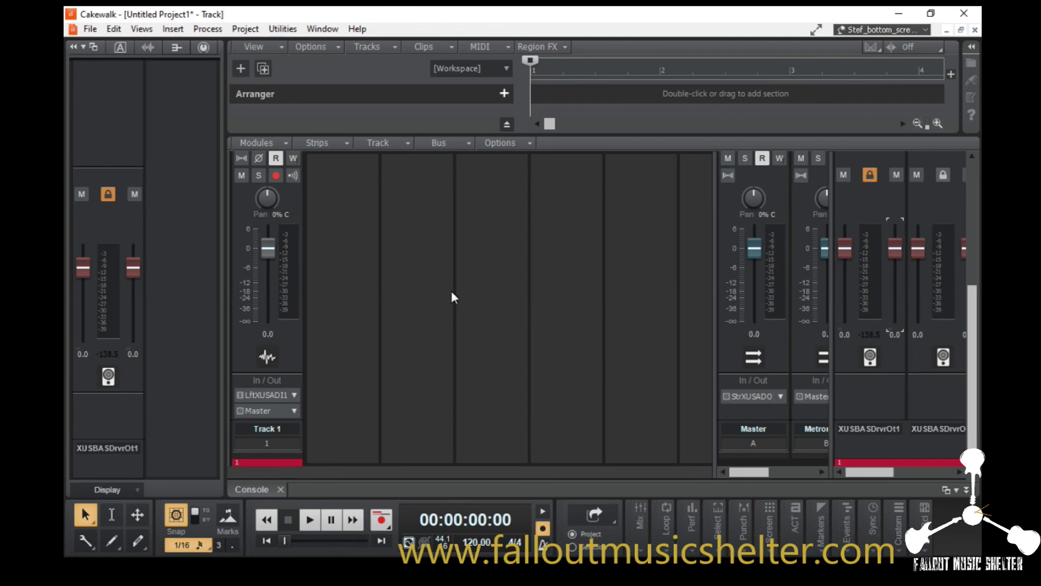
# Close the Console view, select Track 1, and arm it for recording.
pyautogui.click(288, 337)
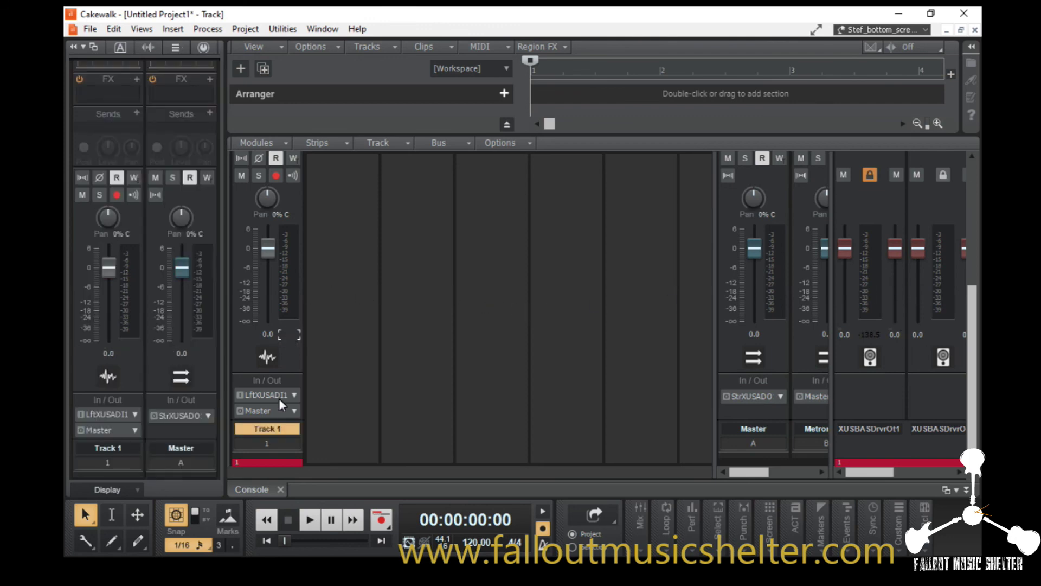
pyautogui.click(281, 487)
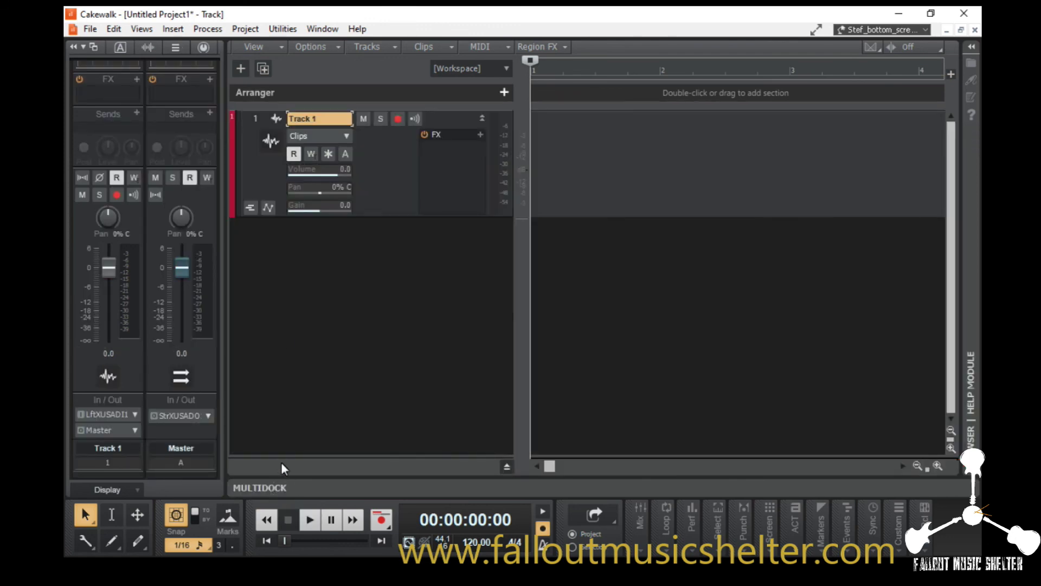
pyautogui.click(256, 121)
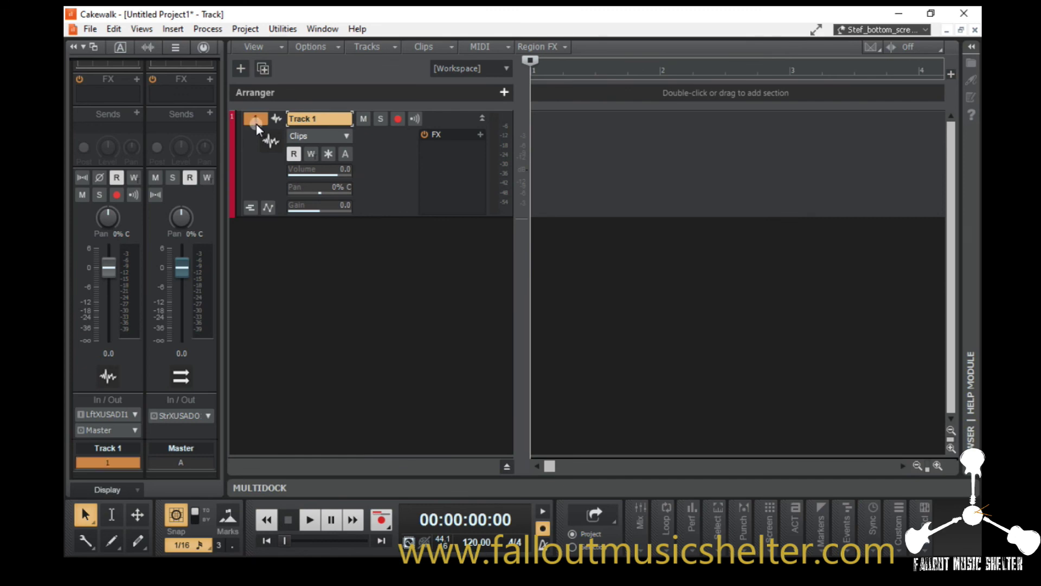
pyautogui.click(396, 120)
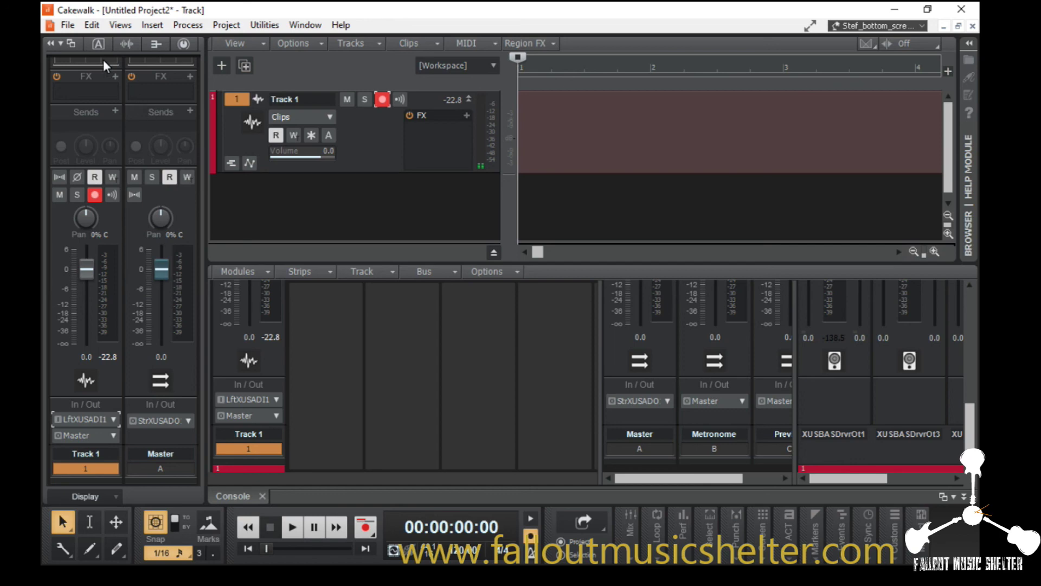
# Start saving the project under a new name and browse to C:\Cakewalk Content\Cakewalk Core\Project Templates as the destination.
pyautogui.click(75, 31)
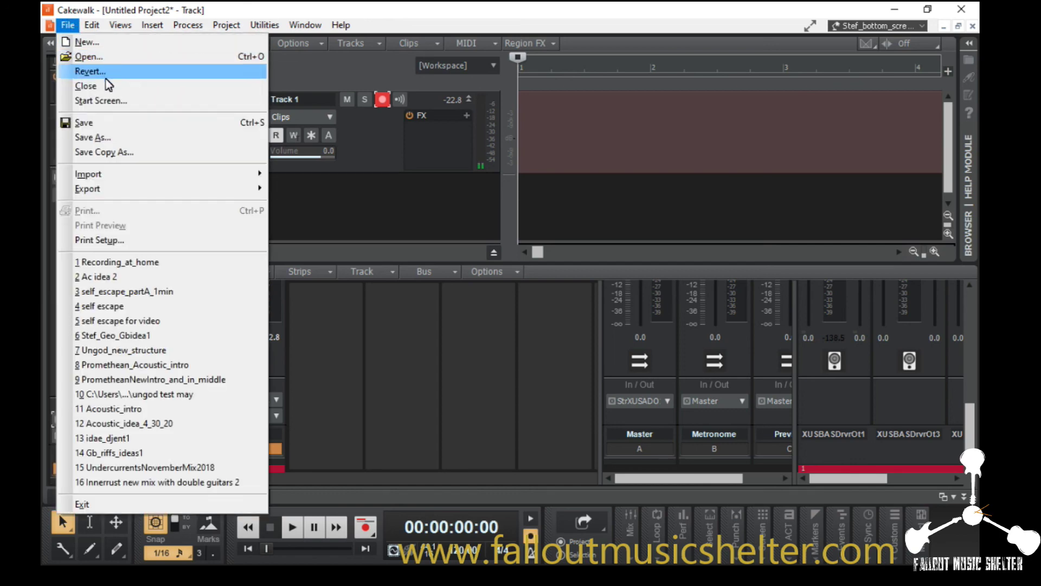
pyautogui.click(146, 138)
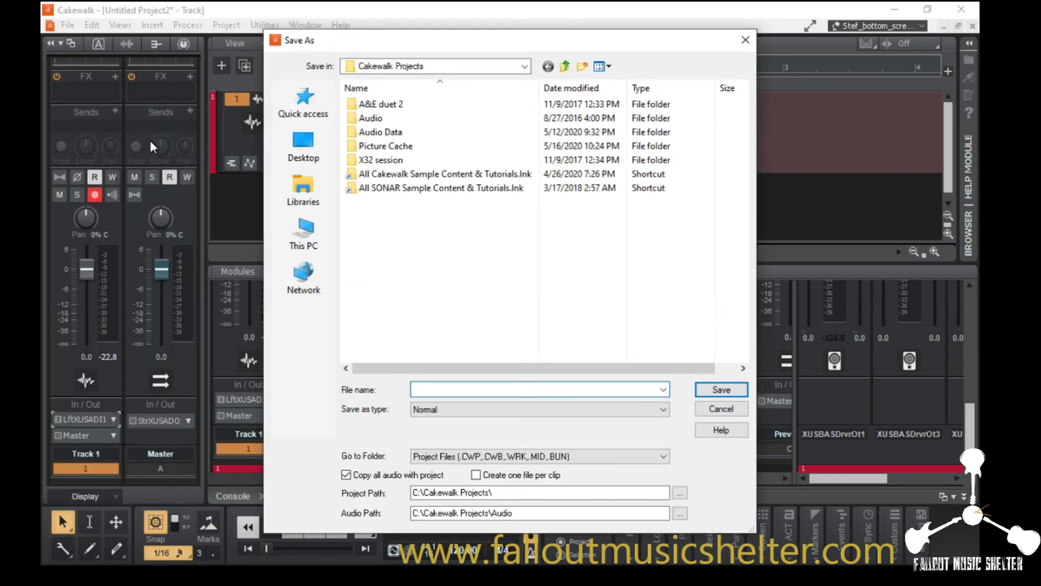
pyautogui.click(308, 231)
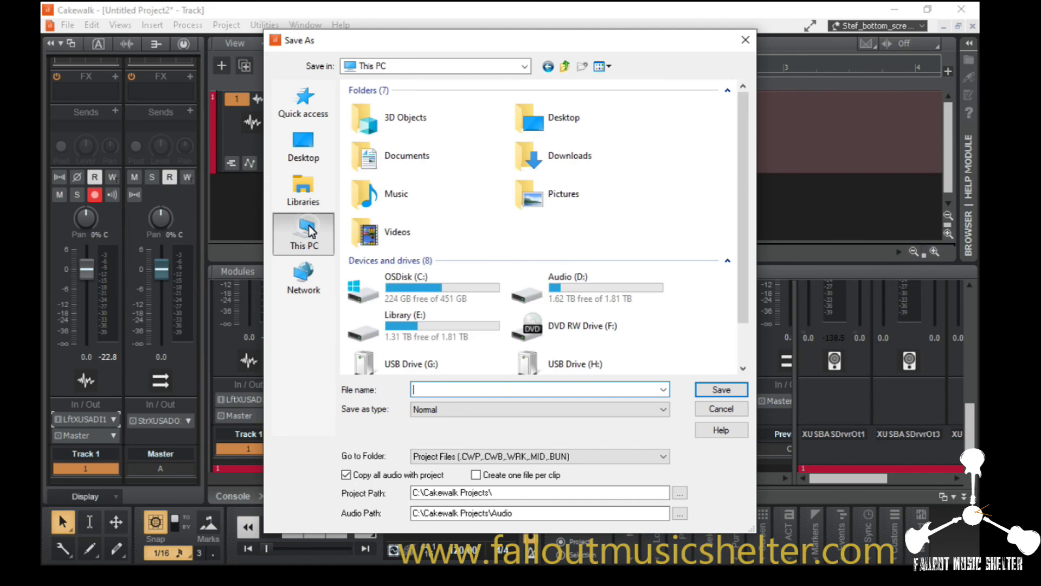
pyautogui.doubleClick(415, 294)
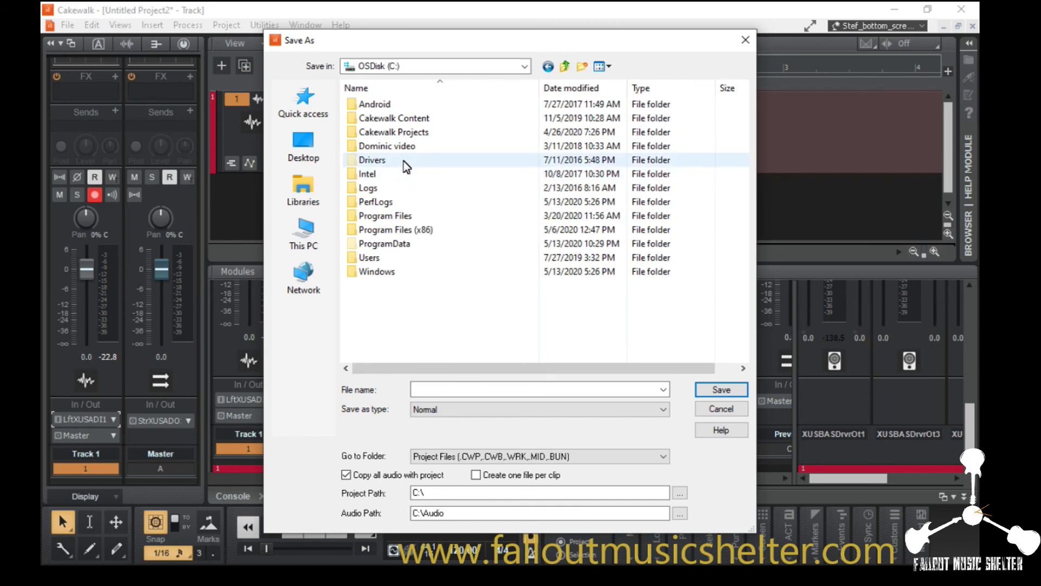
pyautogui.doubleClick(394, 119)
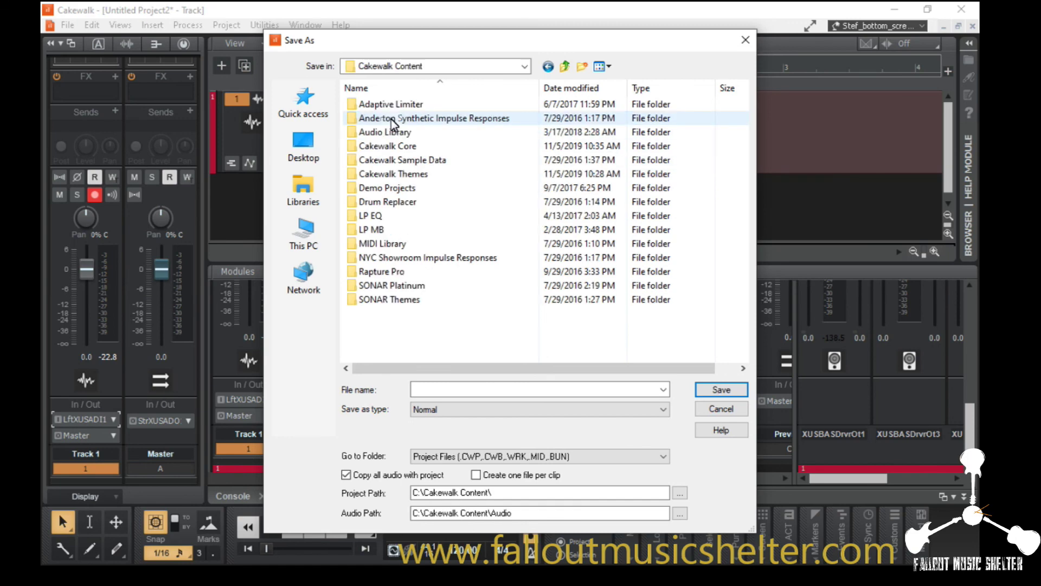
pyautogui.doubleClick(392, 150)
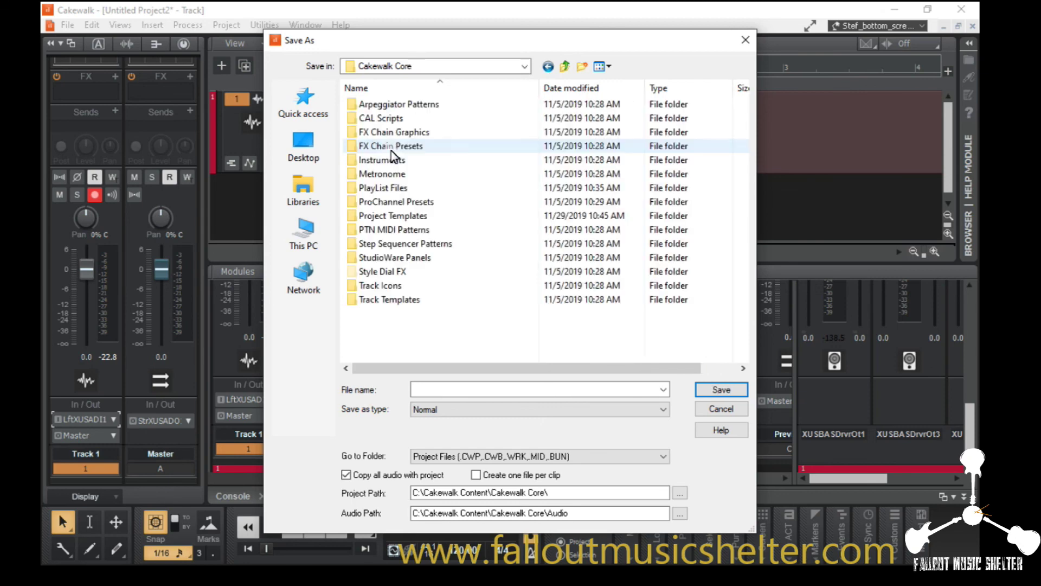
pyautogui.doubleClick(408, 219)
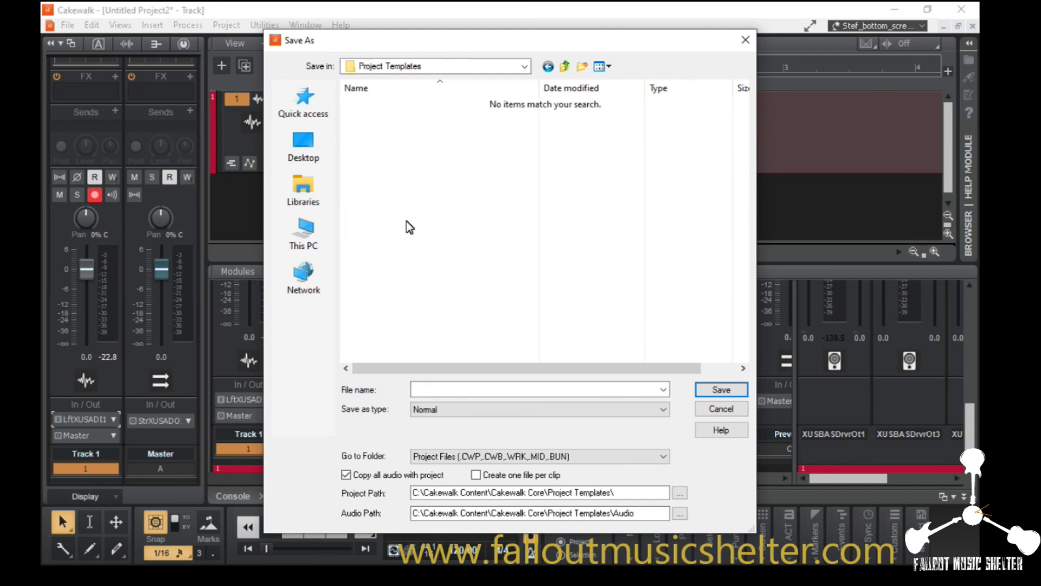
# Set the save type to Template and save the project under the existing template name FMS_Start.
pyautogui.click(601, 409)
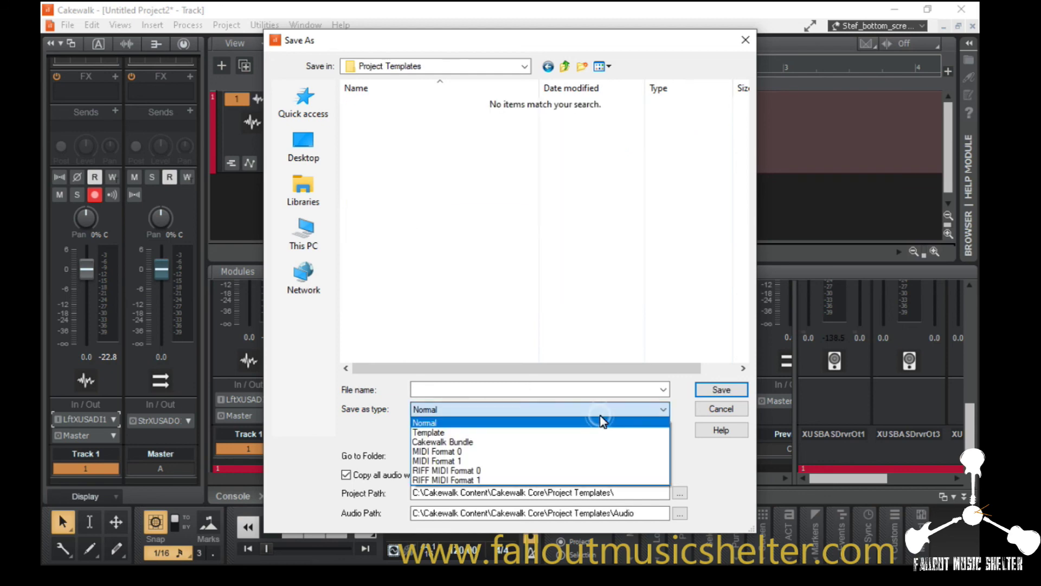
pyautogui.click(586, 432)
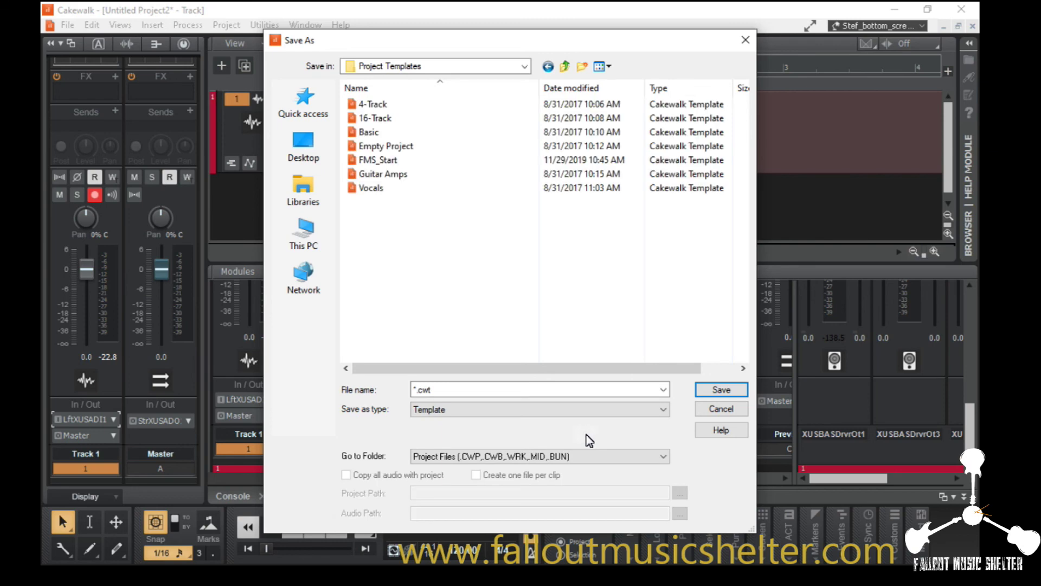
pyautogui.click(379, 160)
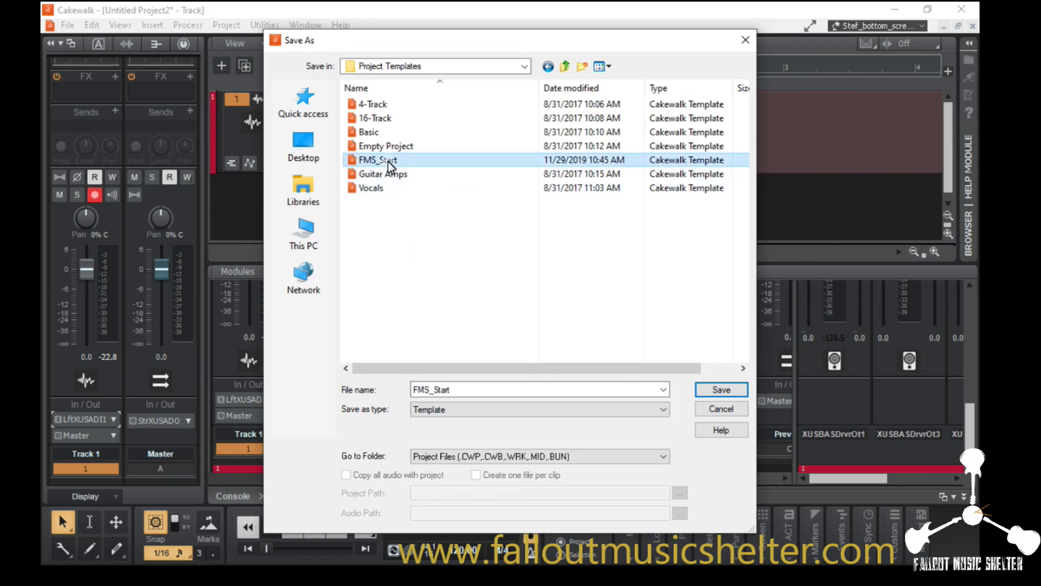
pyautogui.click(727, 391)
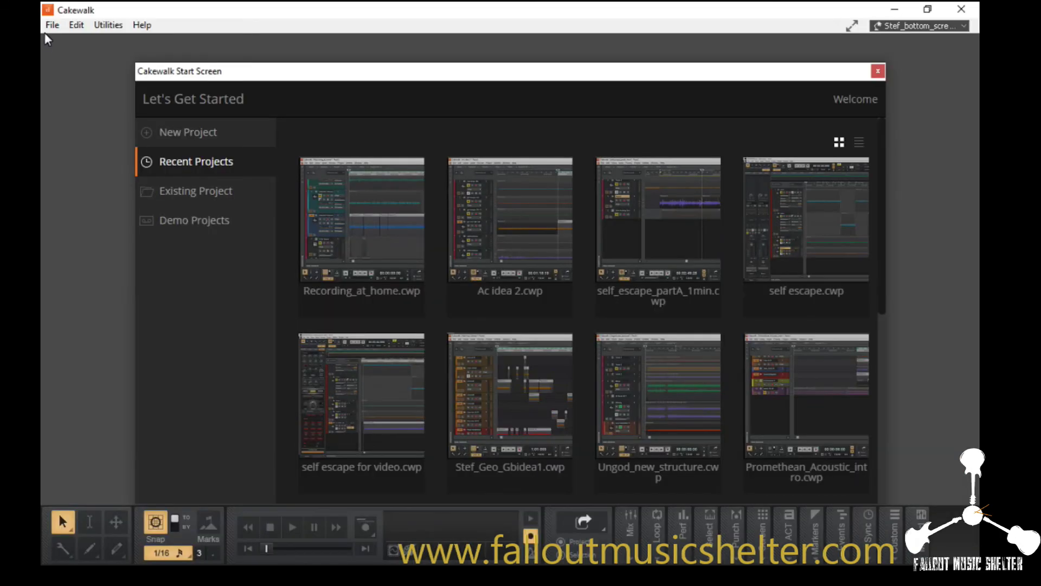
# Start a new project and record a short test clip on its armed Audio track.
pyautogui.click(179, 140)
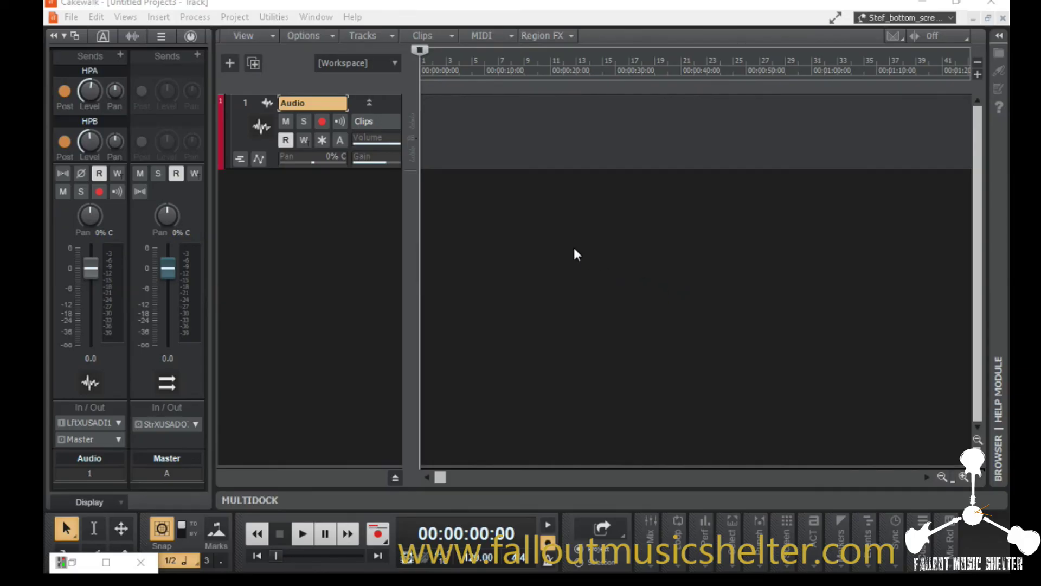
pyautogui.click(321, 121)
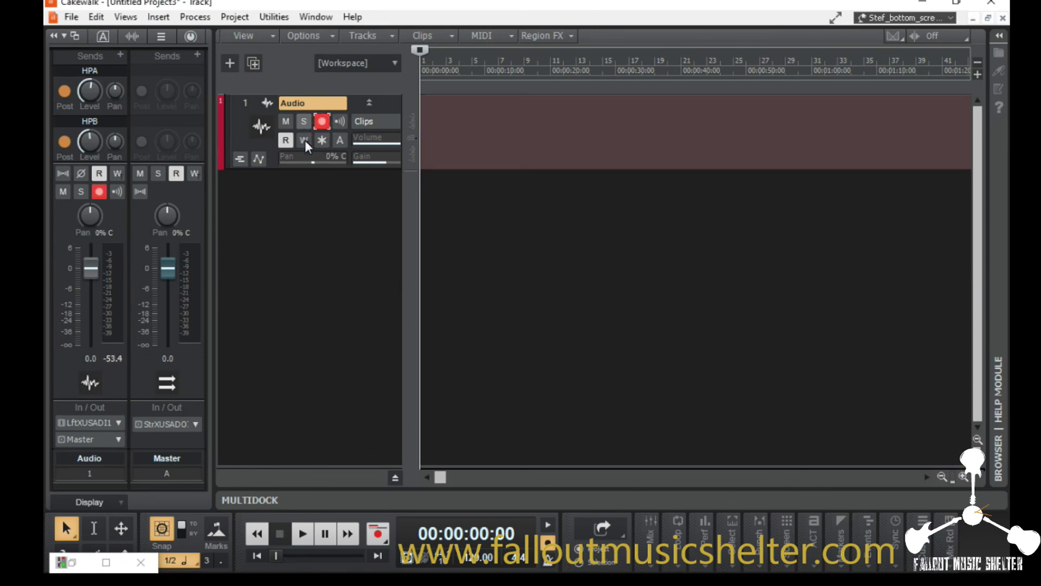
pyautogui.click(379, 535)
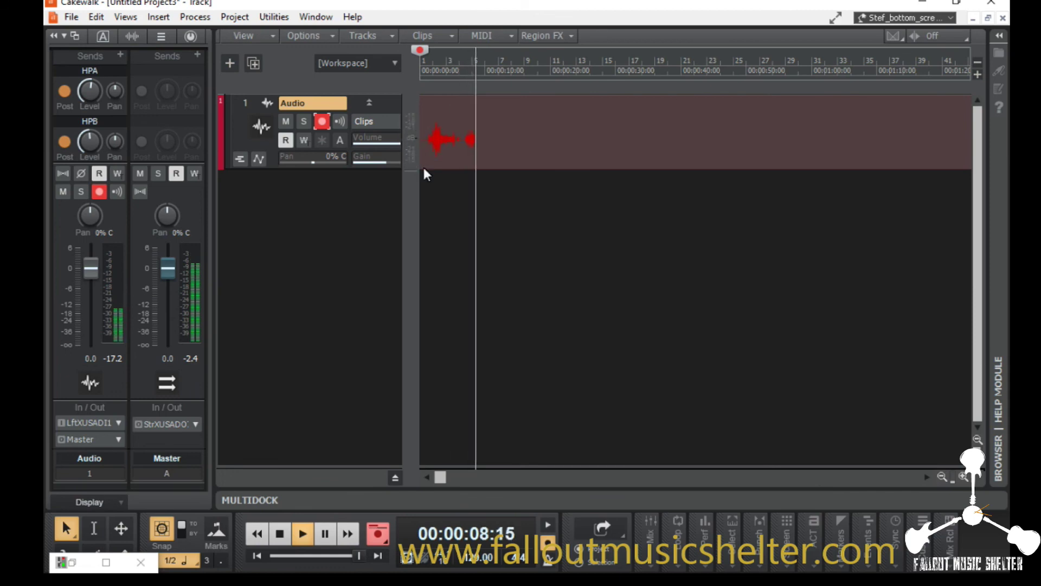
pyautogui.click(279, 537)
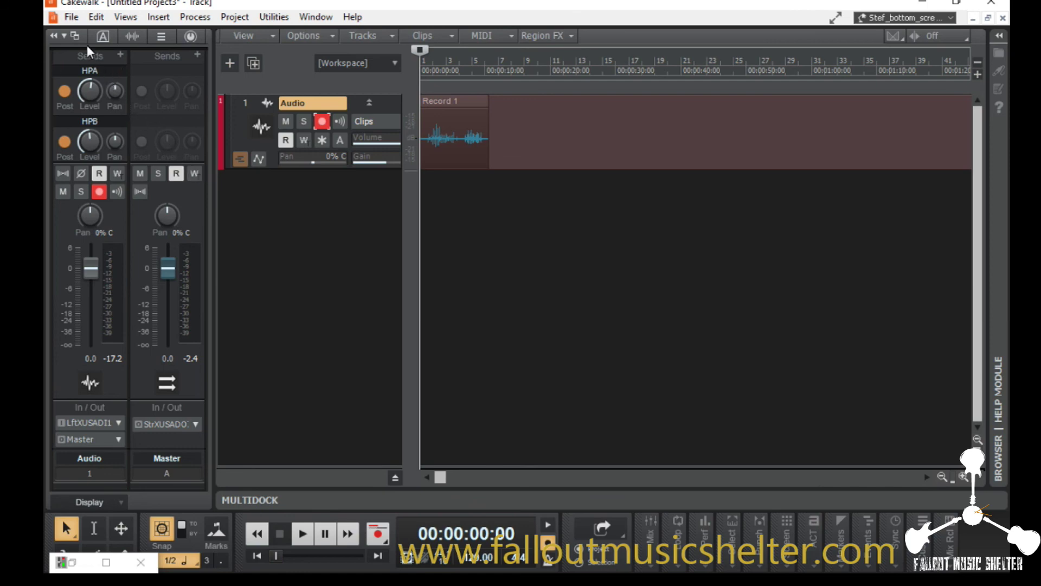
# Start saving the project under a new name and browse to C:\Cakewalk Projects as the destination.
pyautogui.click(82, 24)
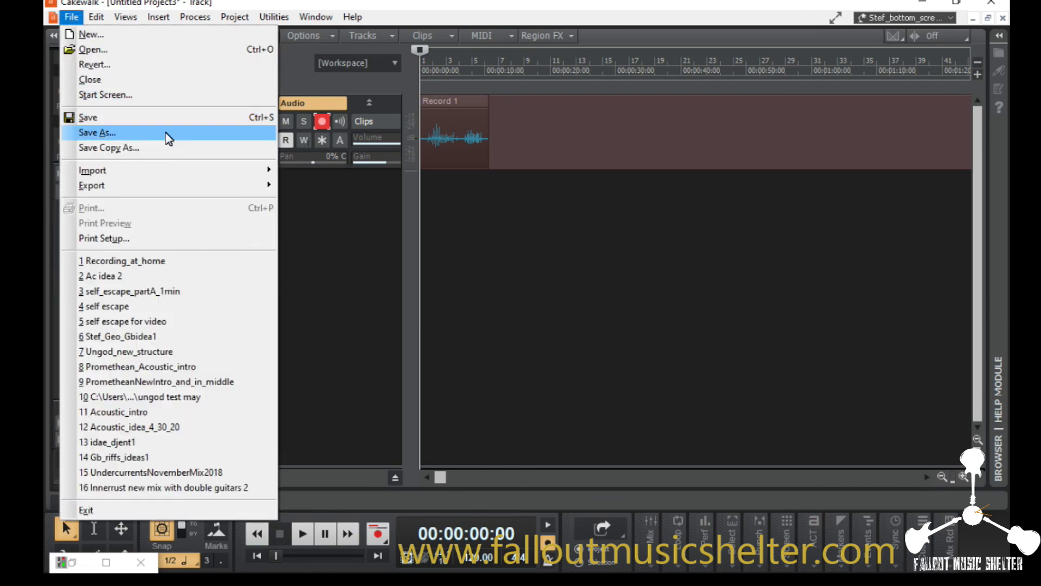
pyautogui.click(167, 135)
pyautogui.click(318, 232)
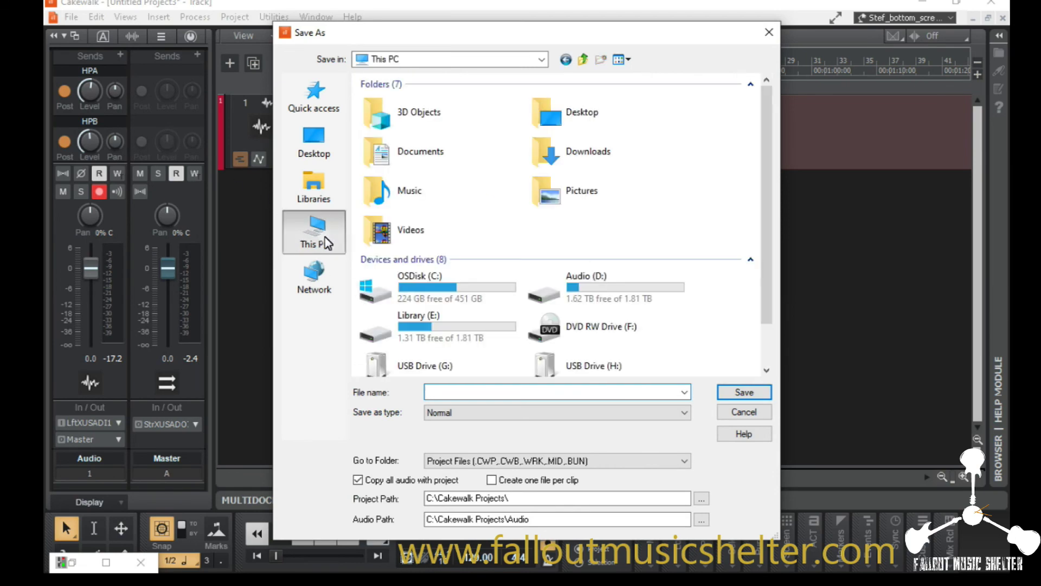
pyautogui.doubleClick(419, 293)
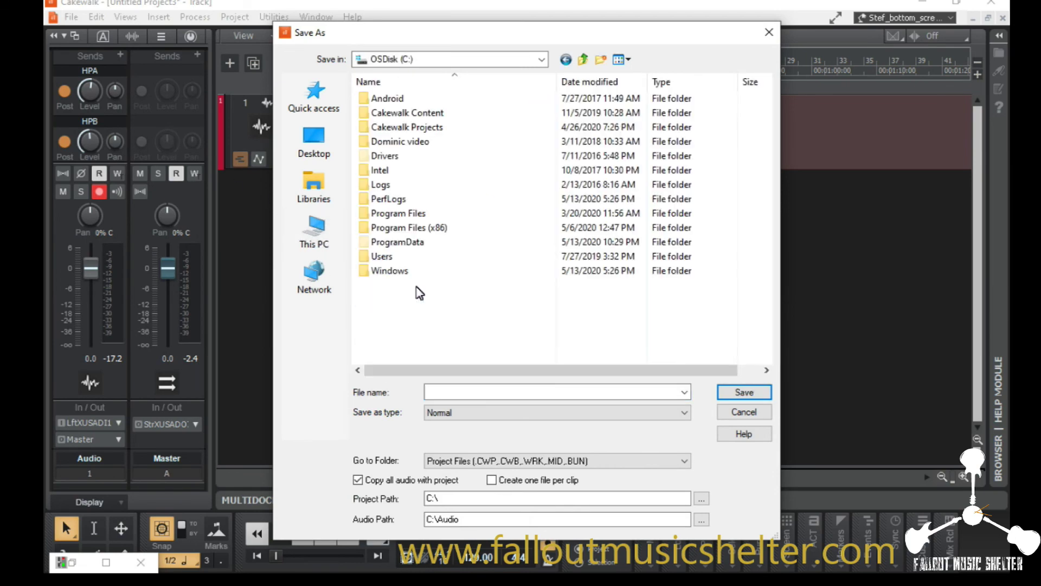
pyautogui.doubleClick(410, 129)
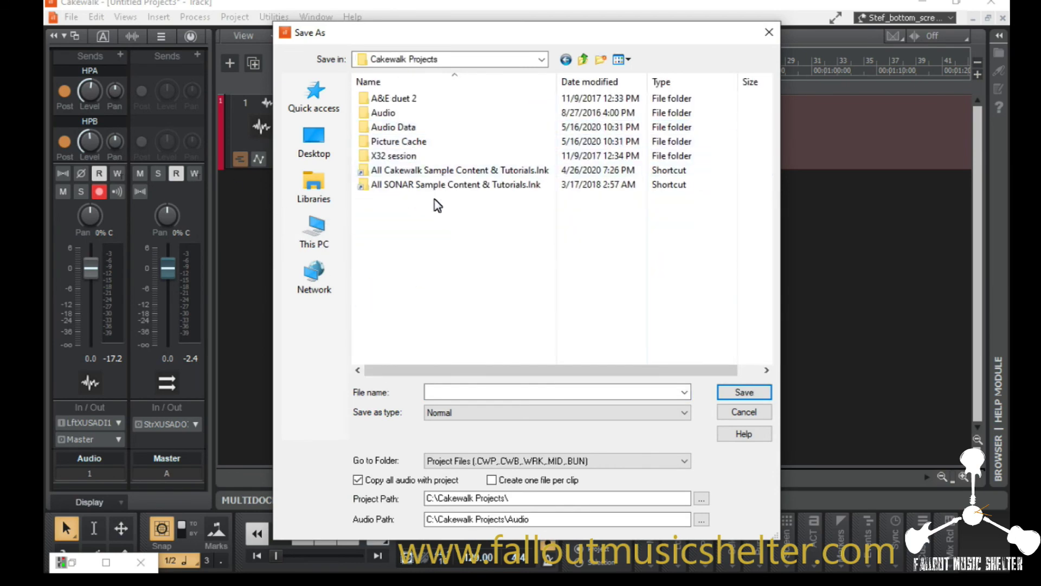
# Create a folder named TestA in Cakewalk Projects, open it, and enter Test as the project's file name.
pyautogui.rightClick(426, 238)
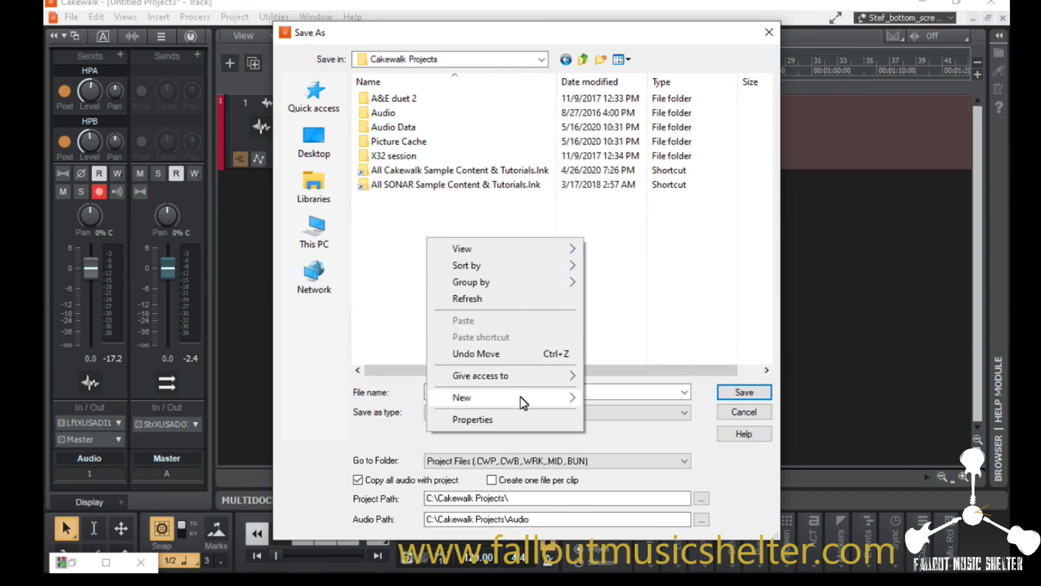
pyautogui.moveTo(522, 398)
pyautogui.click(615, 400)
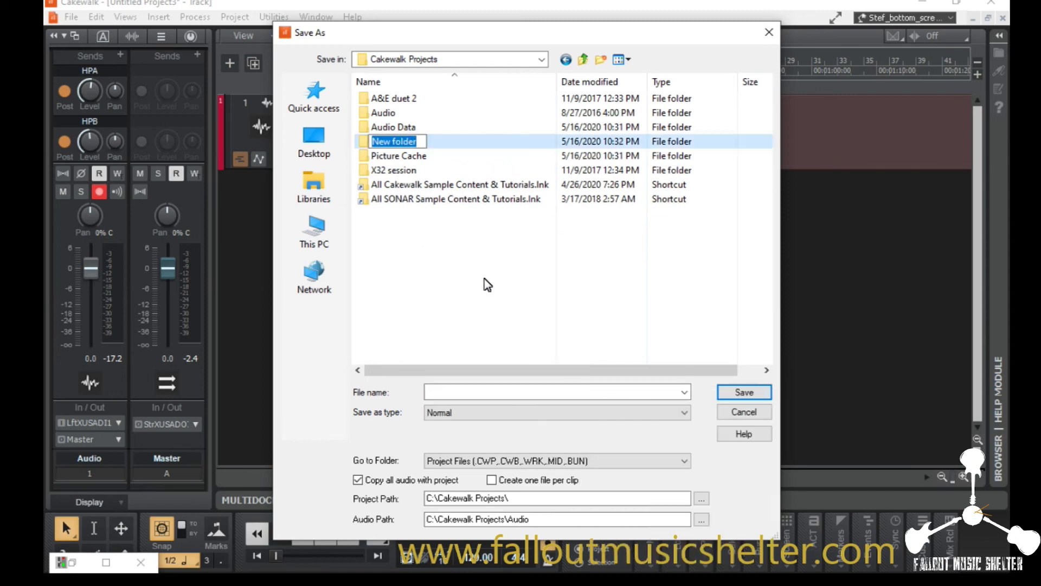
pyautogui.write('TestA')
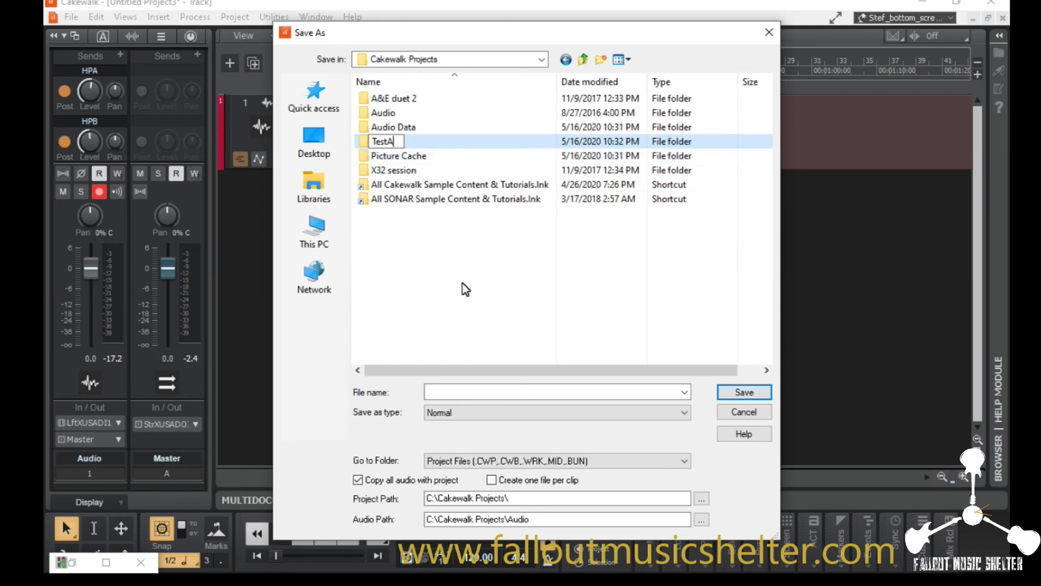
pyautogui.press('Return')
pyautogui.doubleClick(371, 157)
pyautogui.click(451, 391)
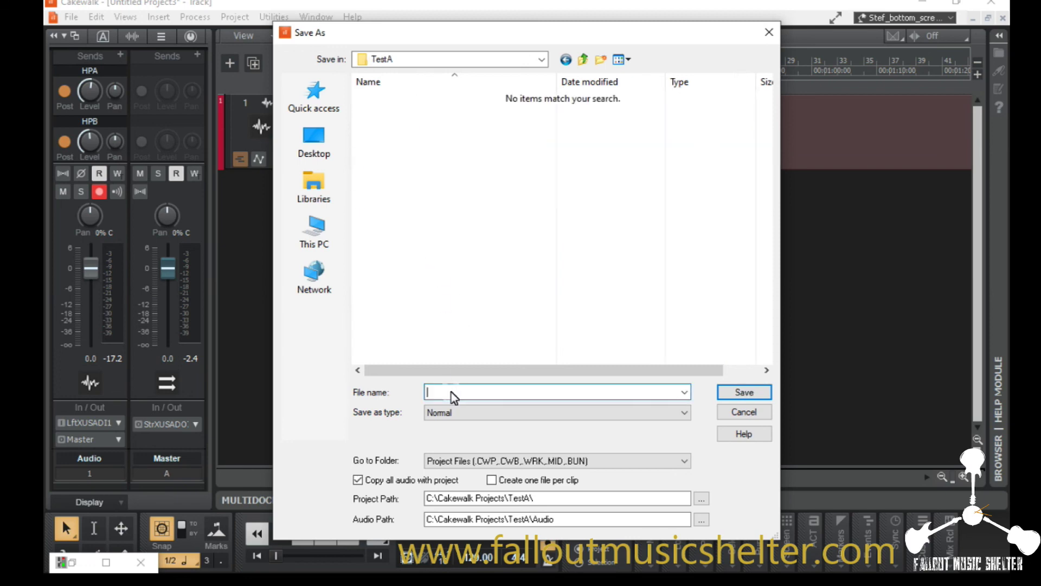
pyautogui.write('Test')
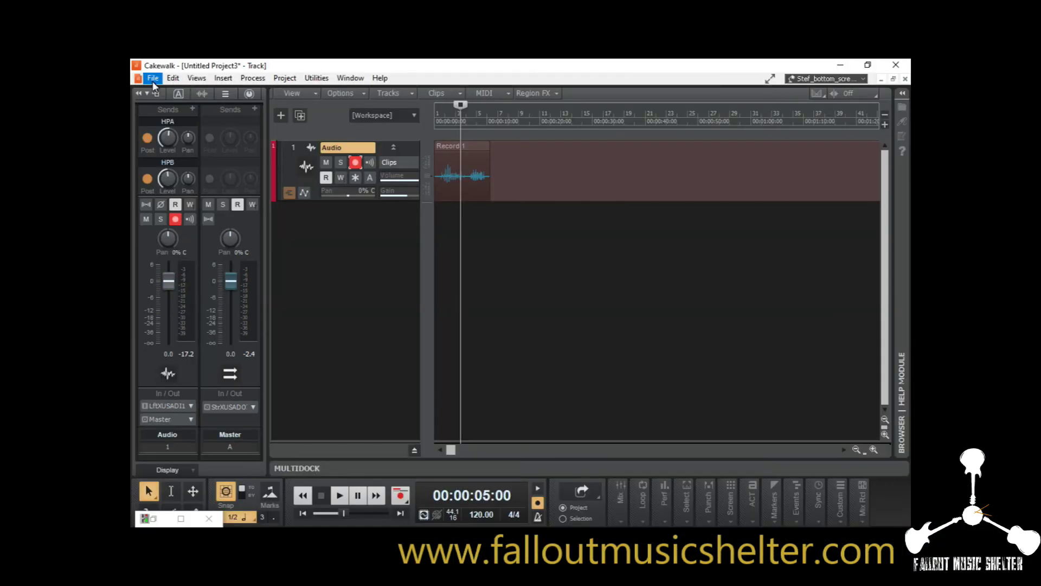
pyautogui.click(153, 80)
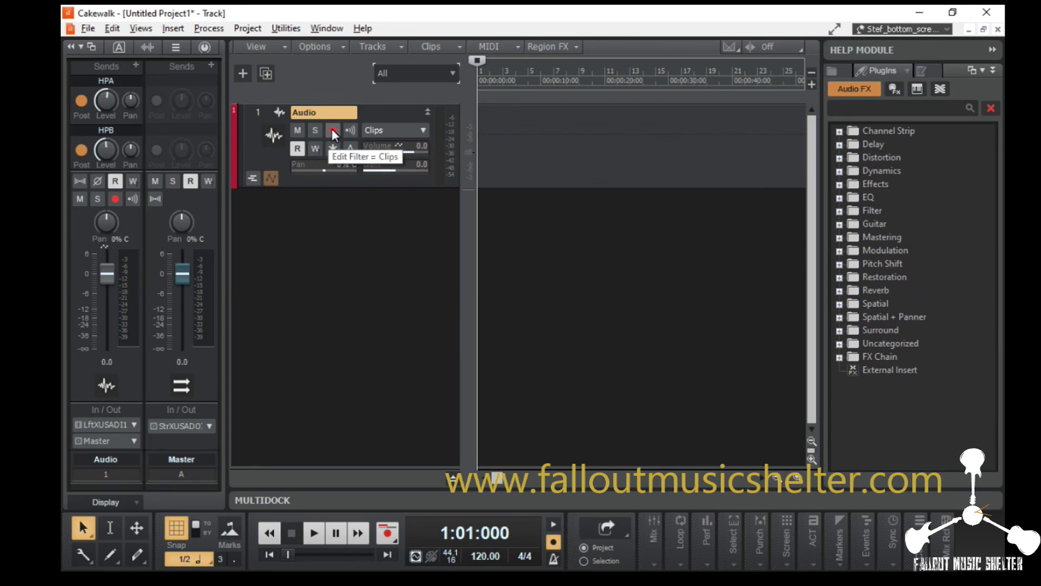
# Arm the Audio track for recording and turn on its input echo.
pyautogui.click(333, 133)
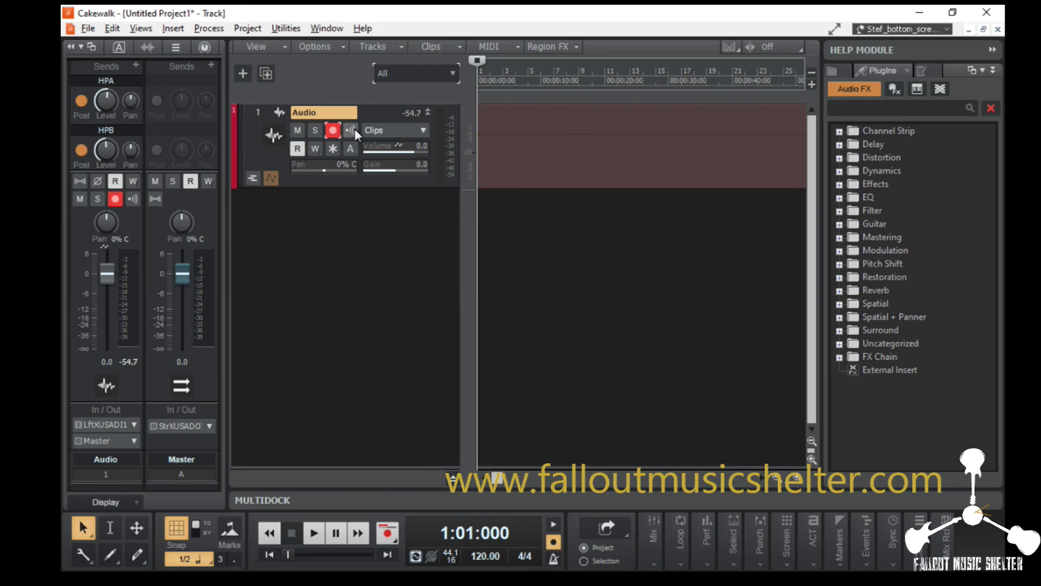
pyautogui.click(355, 128)
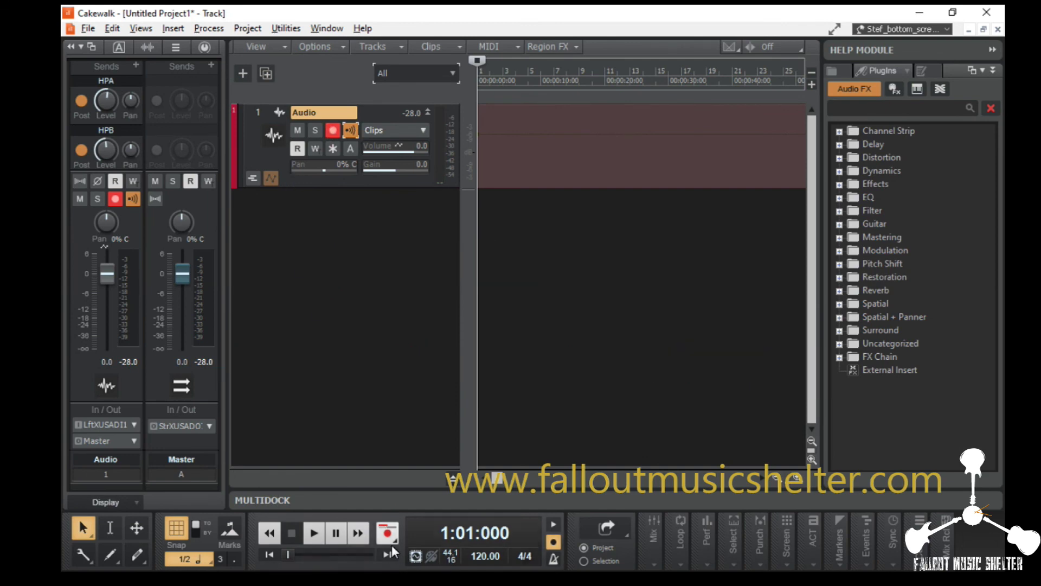
# Open the X-USB ASIO control panel from the audio driver settings and show the ASIO buffer size choices.
pyautogui.click(451, 555)
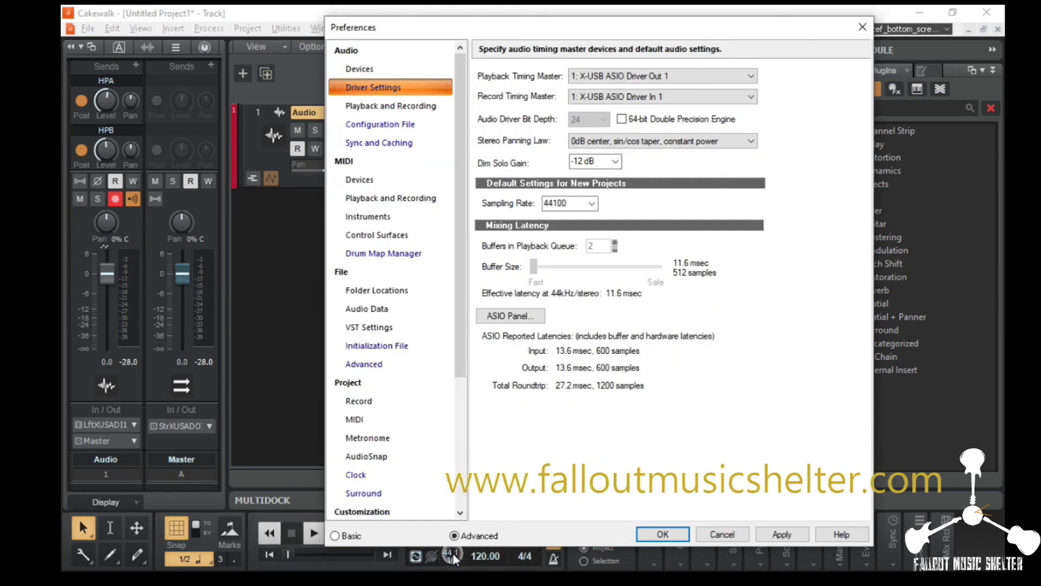
pyautogui.click(513, 315)
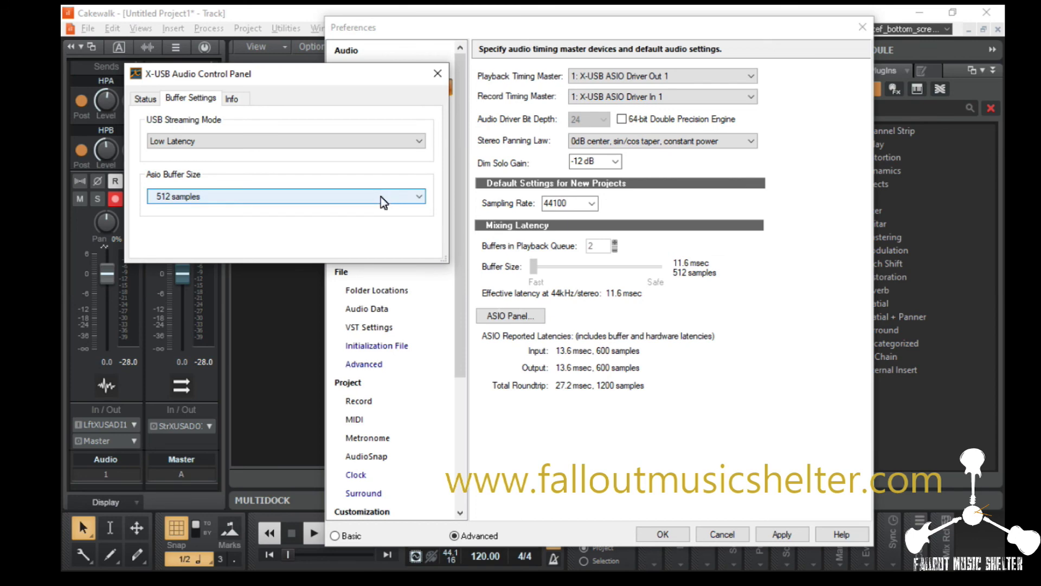
pyautogui.click(383, 201)
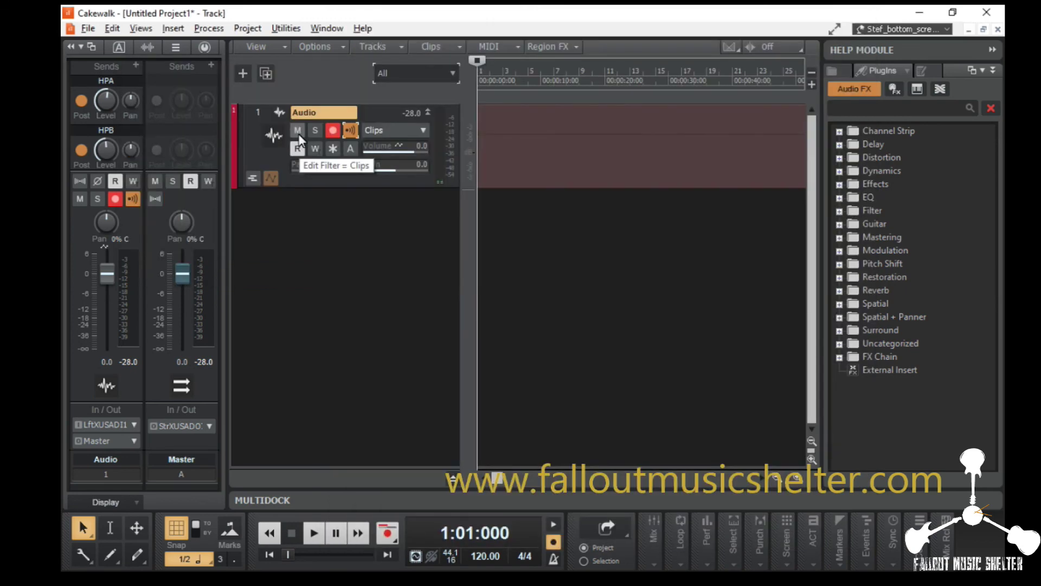
# Mute and unmute the Audio track, and solo and unsolo it.
pyautogui.click(297, 131)
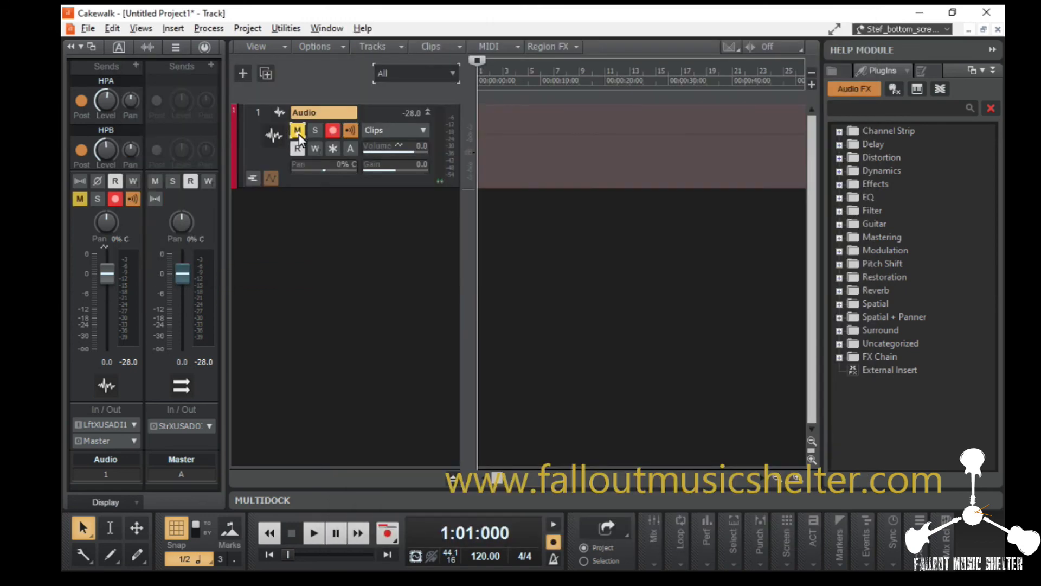
pyautogui.click(299, 133)
pyautogui.click(319, 134)
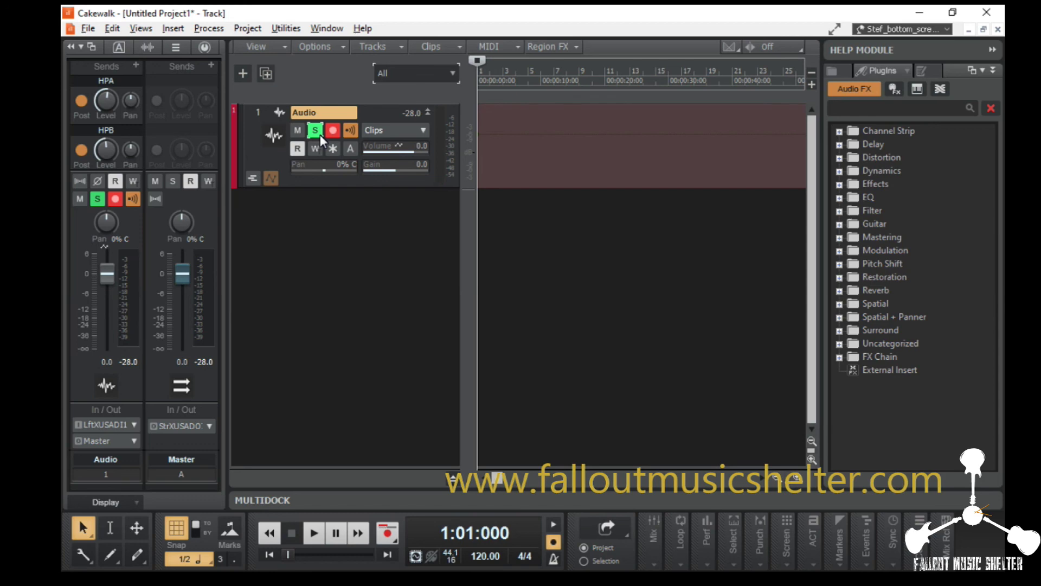
pyautogui.click(320, 134)
# Open the Console view.
pyautogui.moveTo(112, 262)
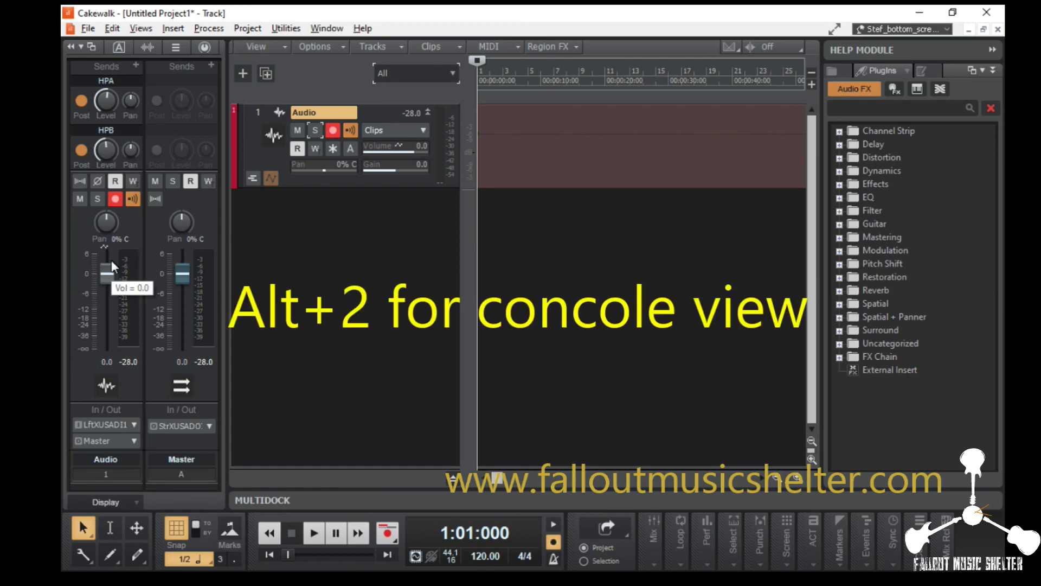
pyautogui.hotkey('alt', '2')
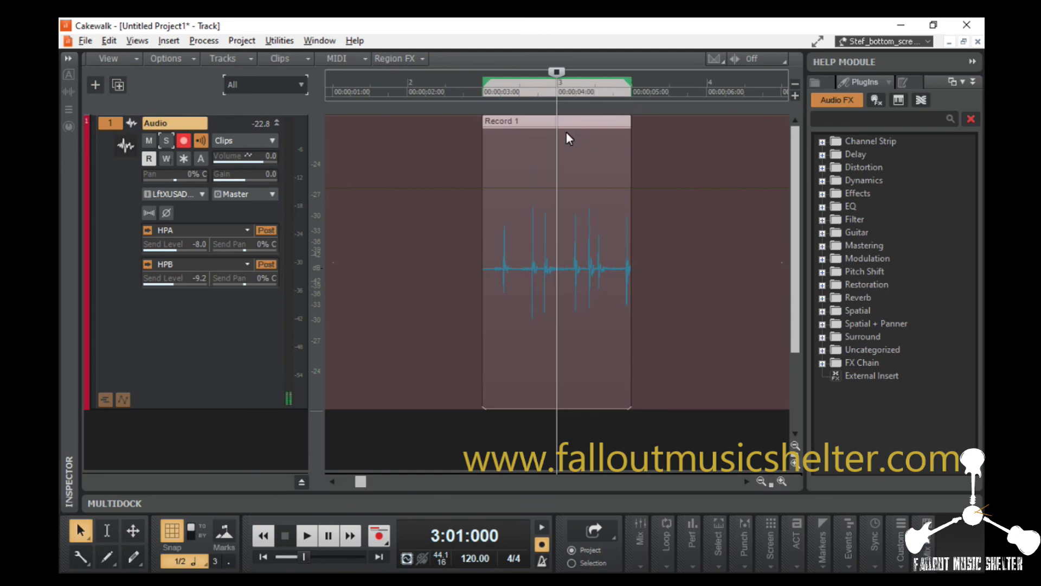
# Shift the Record 1 clip along the timeline, toggle Snap, and shift the clip again.
pyautogui.moveTo(564, 128)
pyautogui.mouseDown()
pyautogui.moveTo(625, 141)
pyautogui.moveTo(610, 124)
pyautogui.moveTo(572, 126)
pyautogui.mouseUp()
pyautogui.click(173, 530)
pyautogui.moveTo(539, 128)
pyautogui.mouseDown()
pyautogui.moveTo(519, 128)
pyautogui.moveTo(539, 119)
pyautogui.moveTo(533, 126)
pyautogui.mouseUp()
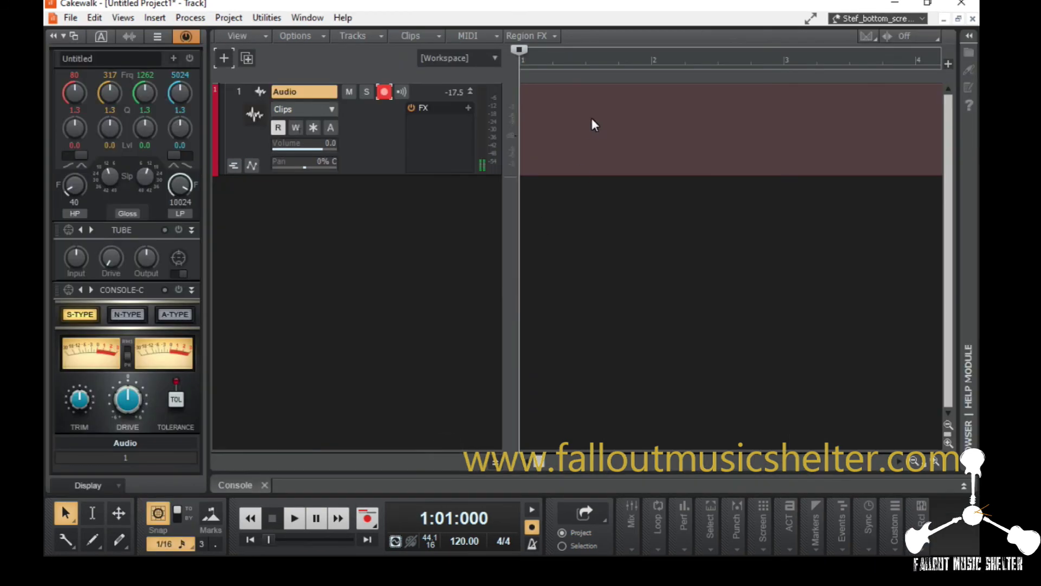
# Switch the transport time display to H:M:S:F and move the playhead to just before measure 4.
pyautogui.click(612, 58)
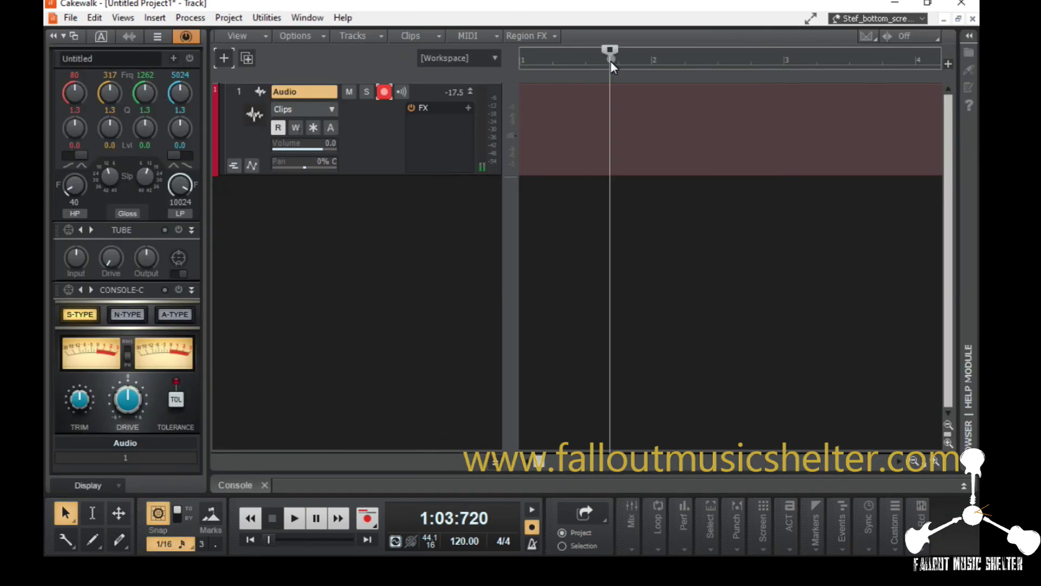
pyautogui.click(677, 61)
pyautogui.rightClick(404, 502)
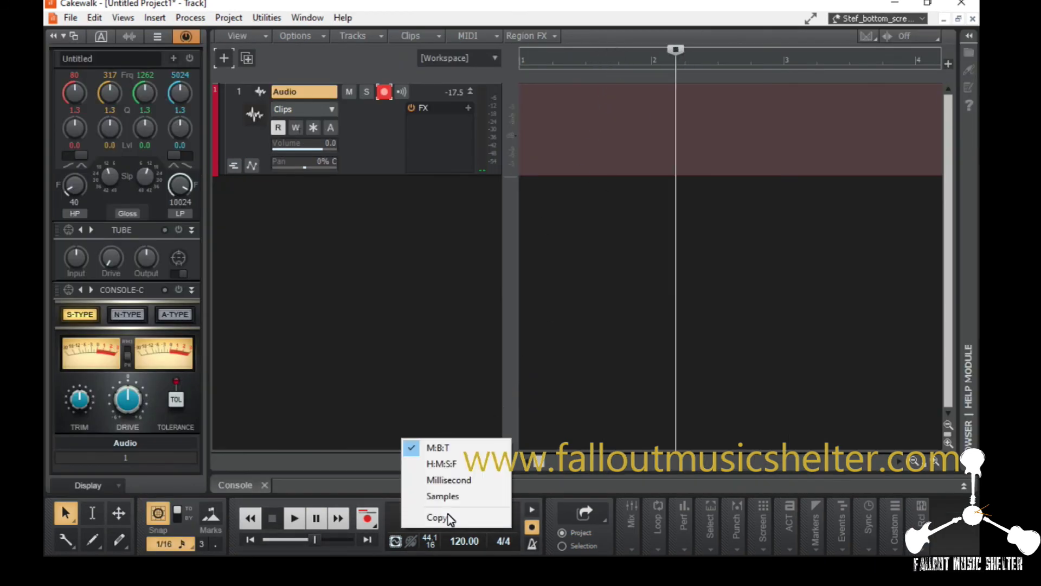
pyautogui.click(444, 463)
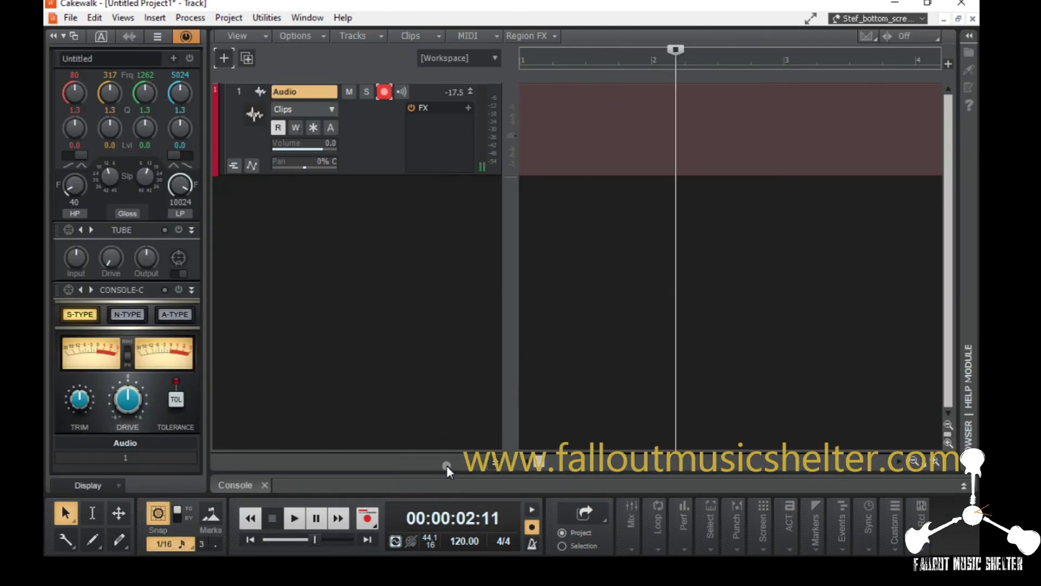
pyautogui.click(579, 68)
pyautogui.click(901, 60)
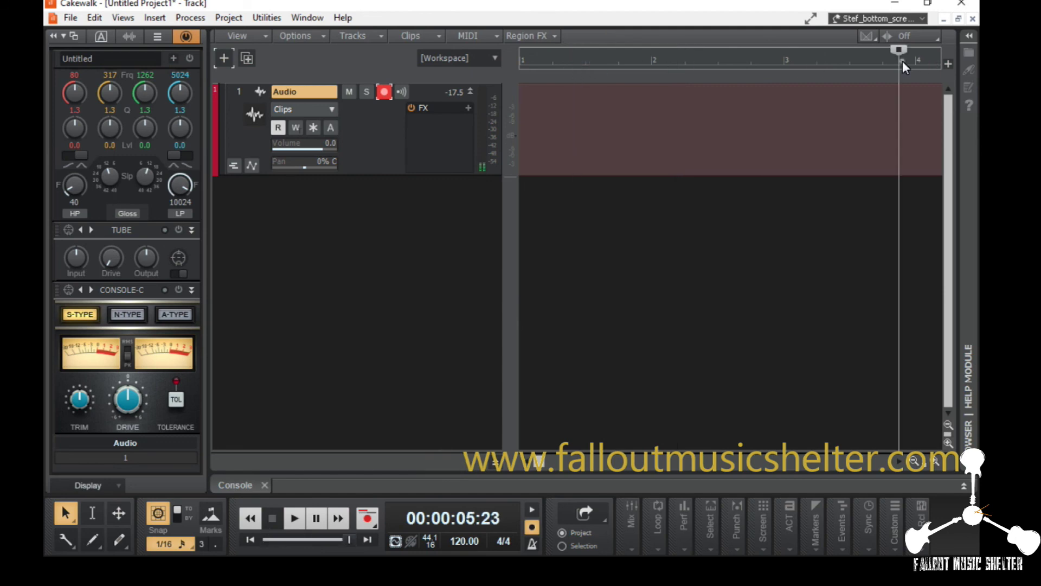
# Set the project tempo to 140.
pyautogui.doubleClick(460, 540)
pyautogui.write('60')
pyautogui.press('Return')
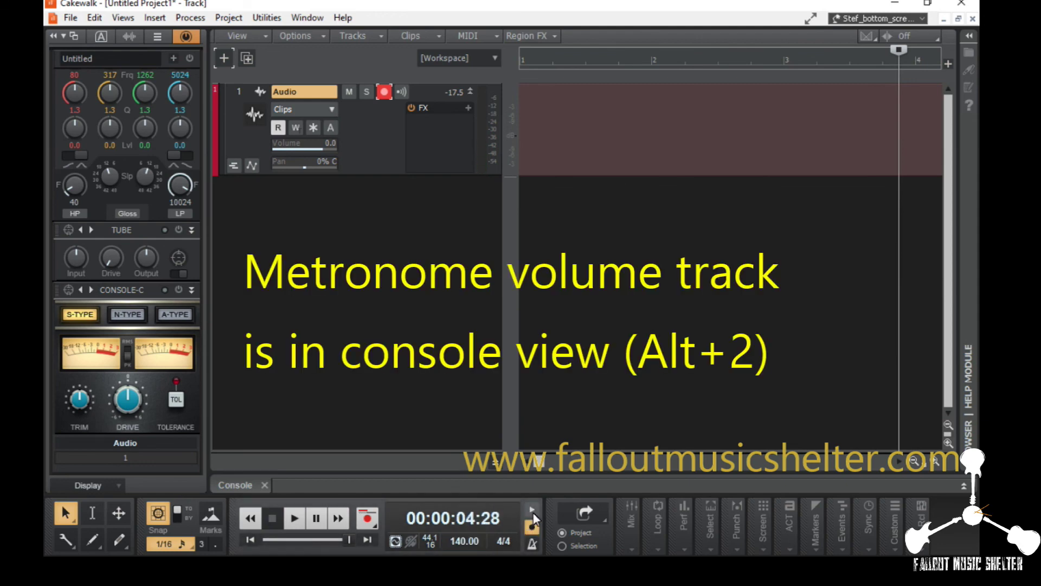
# Turn on the metronome during playback and open the metronome settings.
pyautogui.click(532, 514)
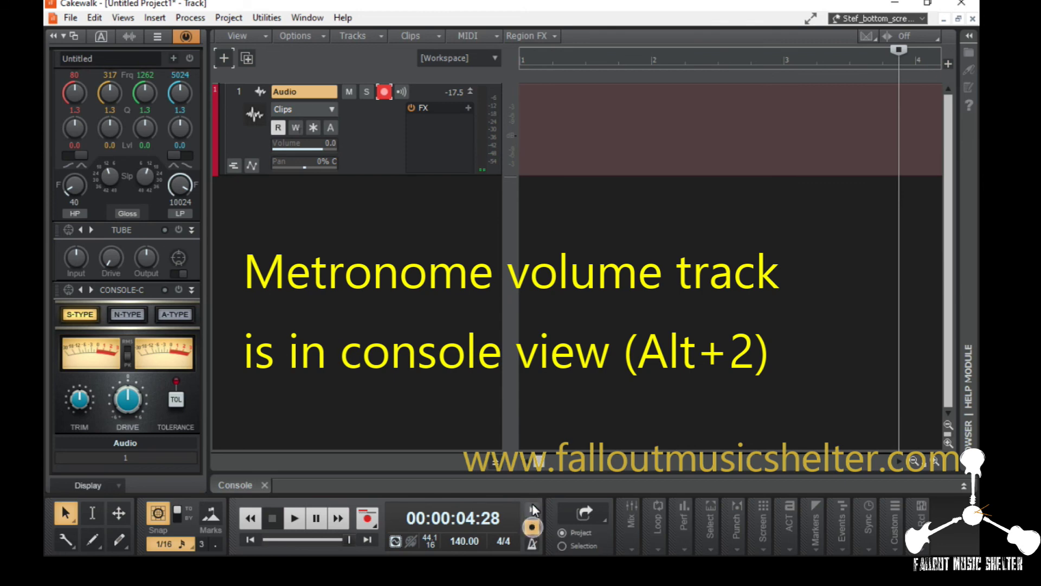
pyautogui.rightClick(533, 543)
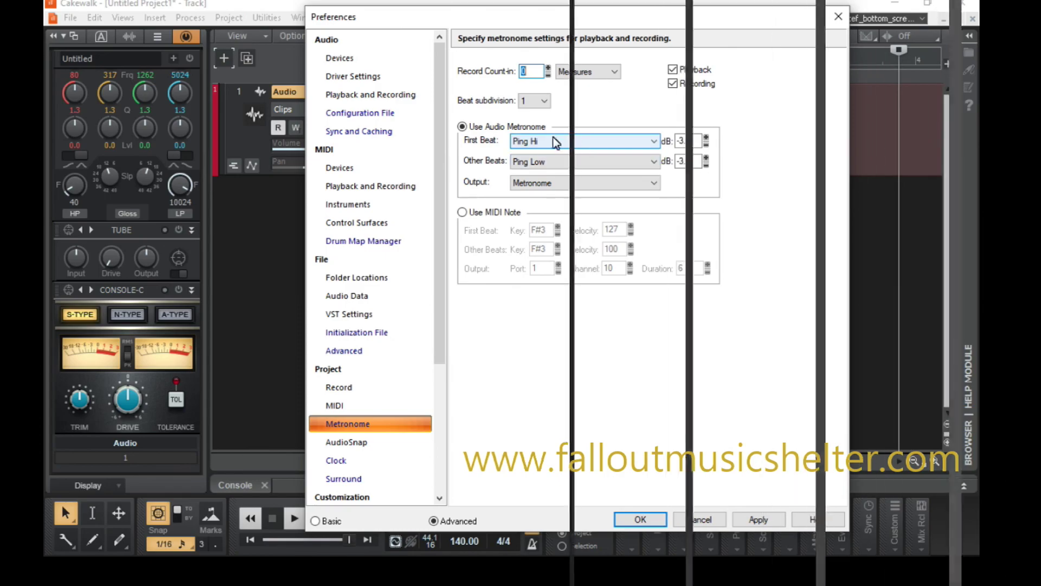